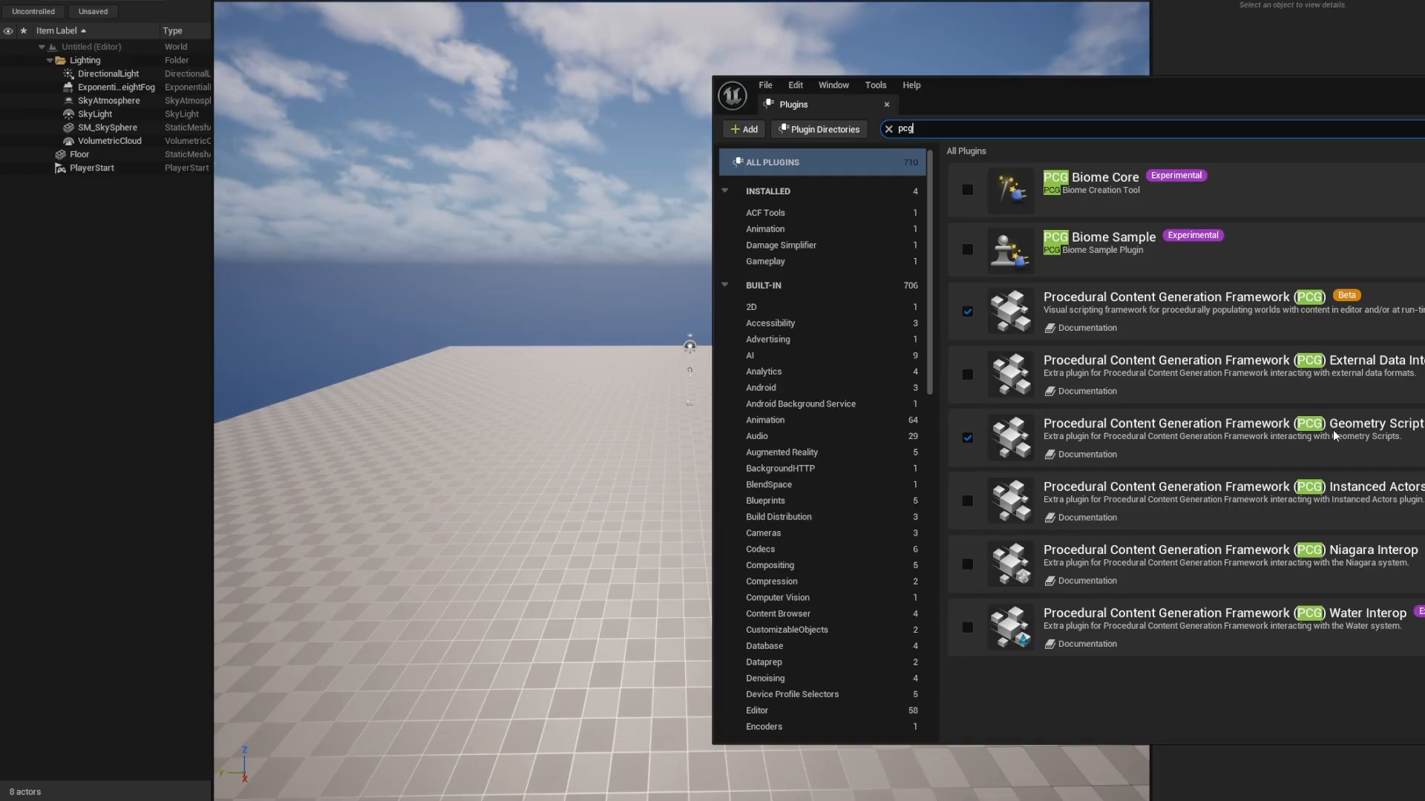
Search the plugins for 'scriptable' to confirm both Scriptable Tools plugins are enabled, then open Project Settings.
key("ctrl+a")
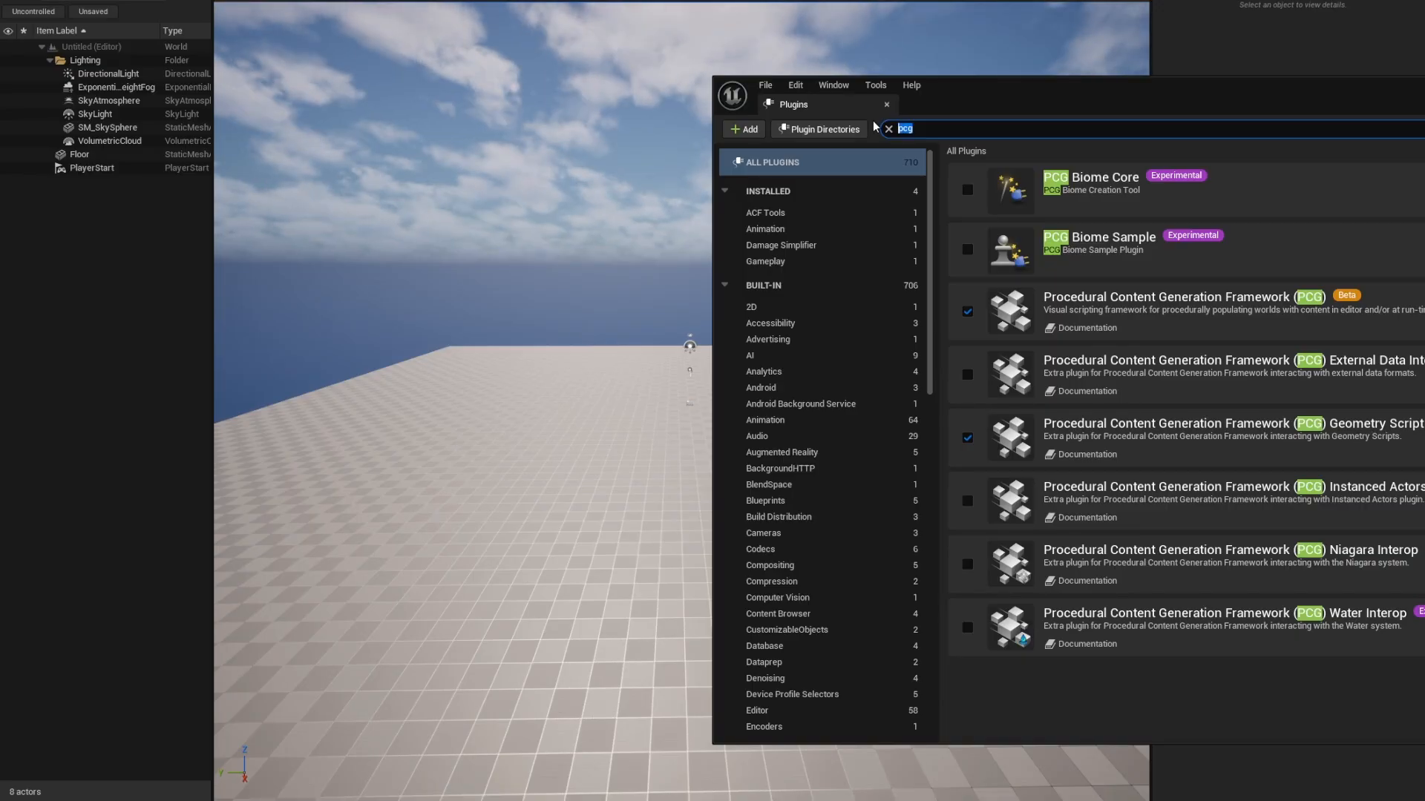
type("scriptable")
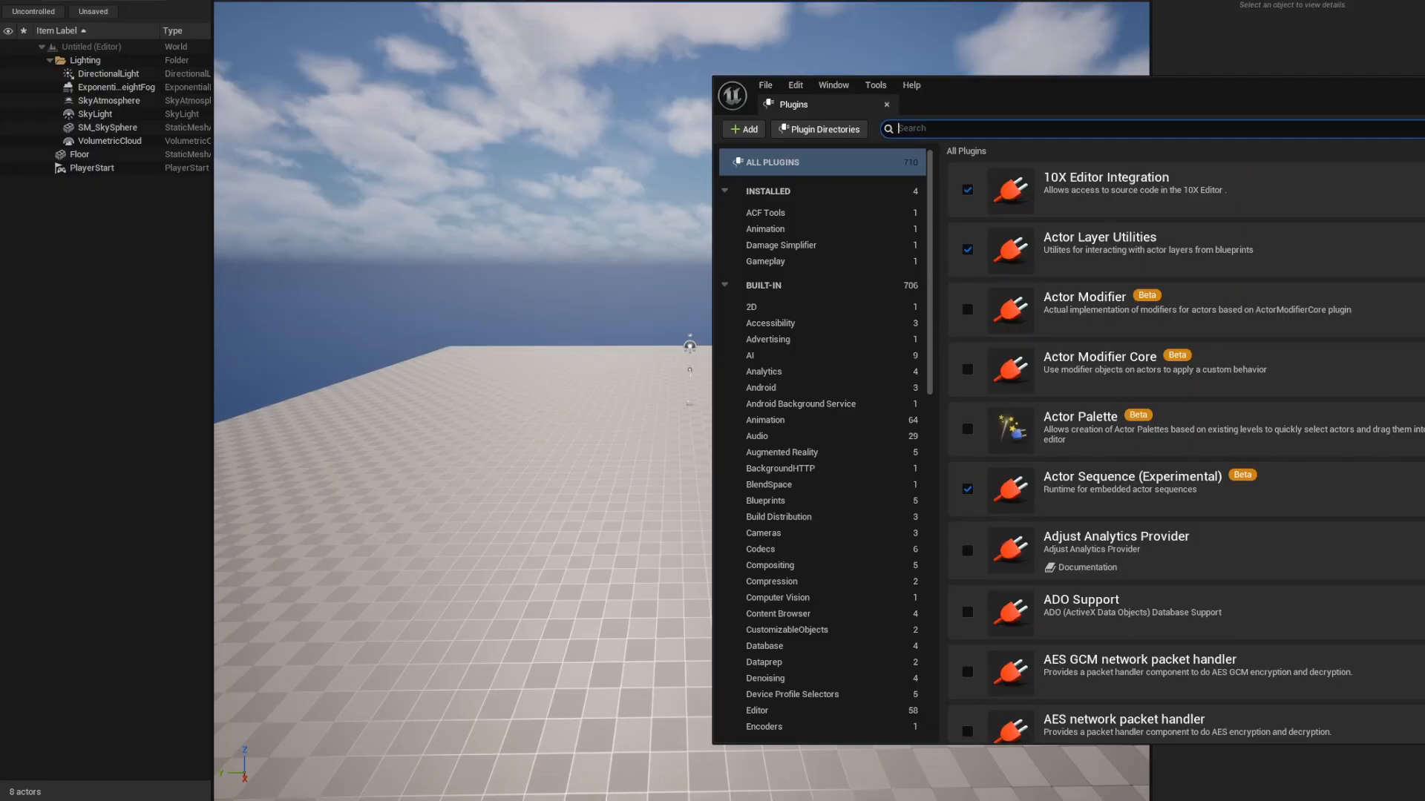
left_click(75, 0)
left_click(122, 119)
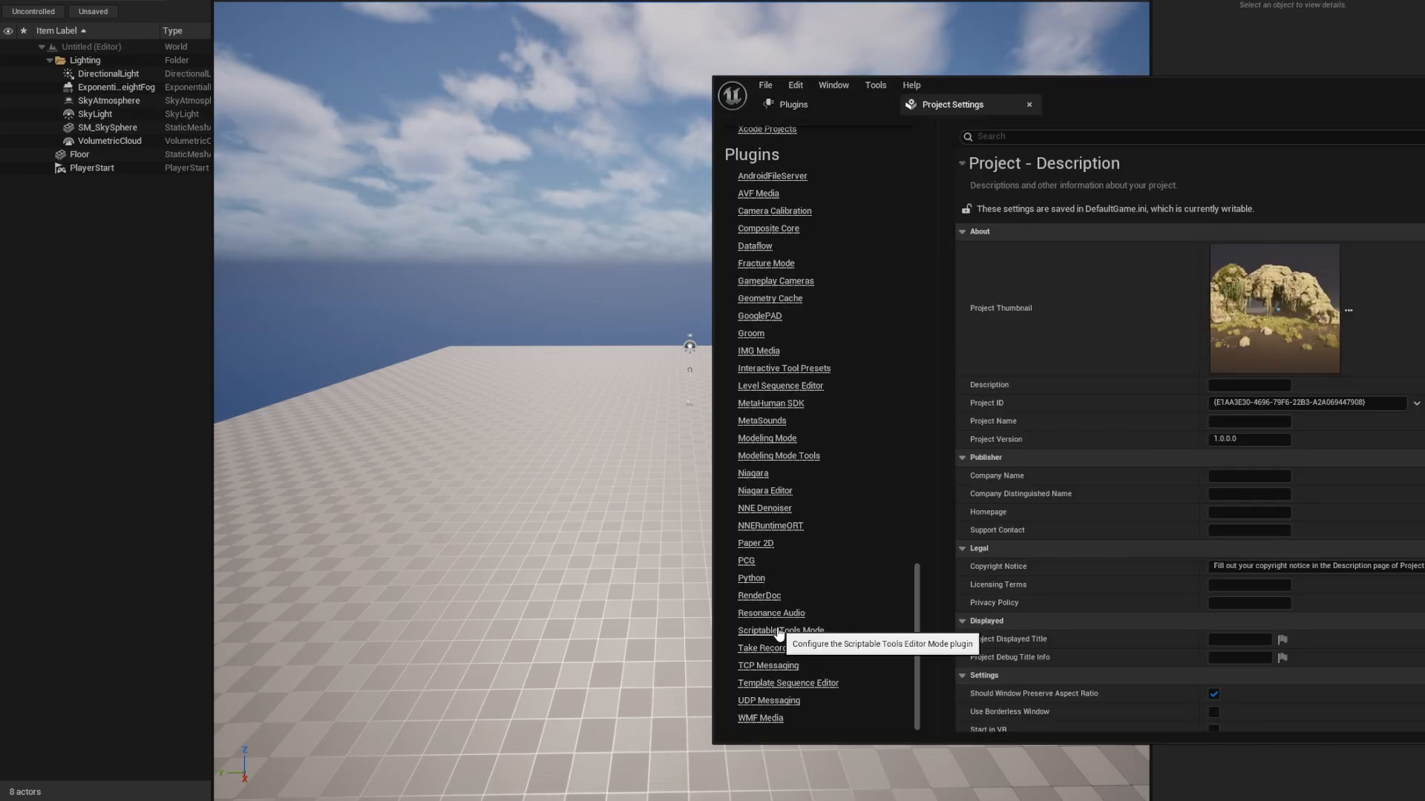
View the Scriptable Tools Mode settings, switch the editor to Scriptable Tools mode, and show the Content Drawer.
left_click(778, 632)
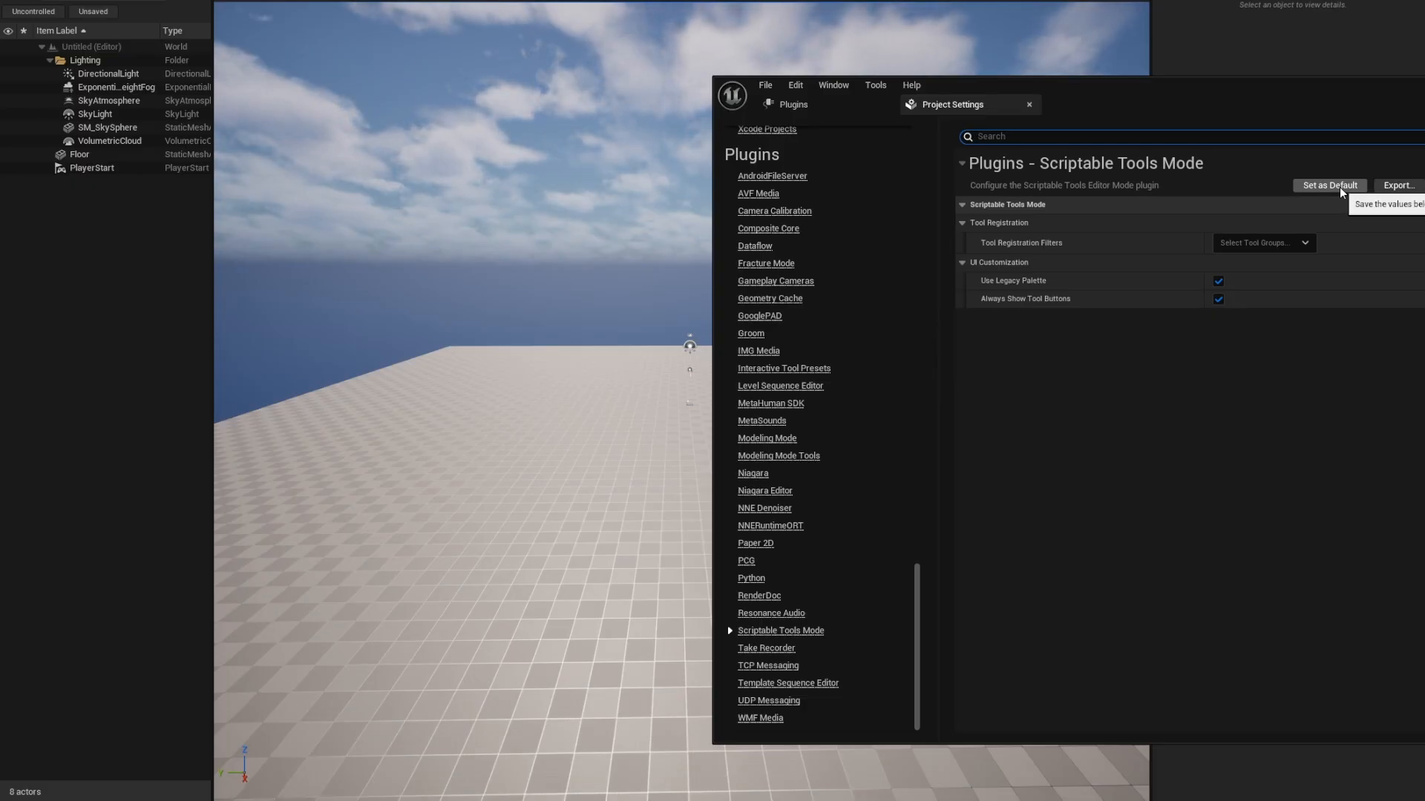
left_click(119, 1)
left_click(134, 85)
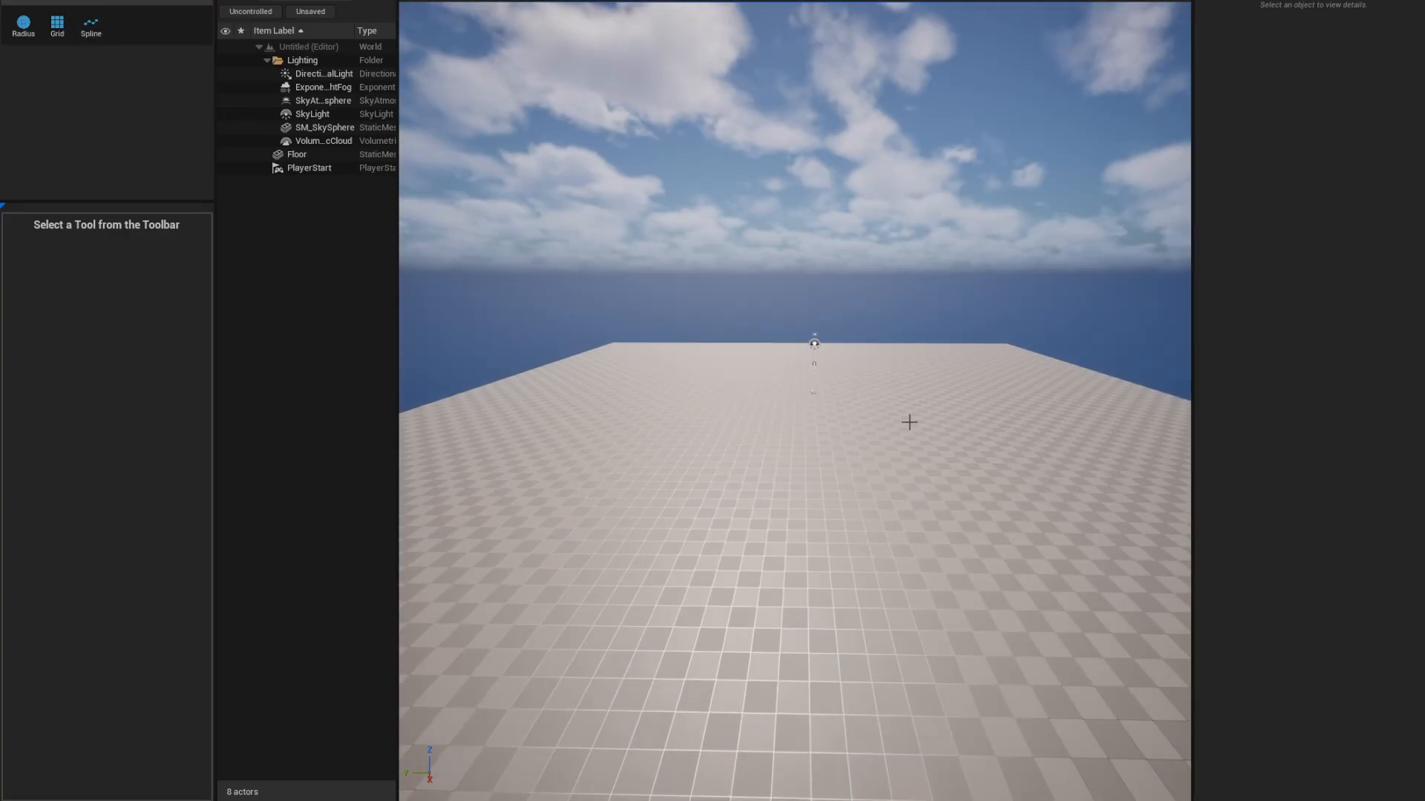
key("ctrl+space")
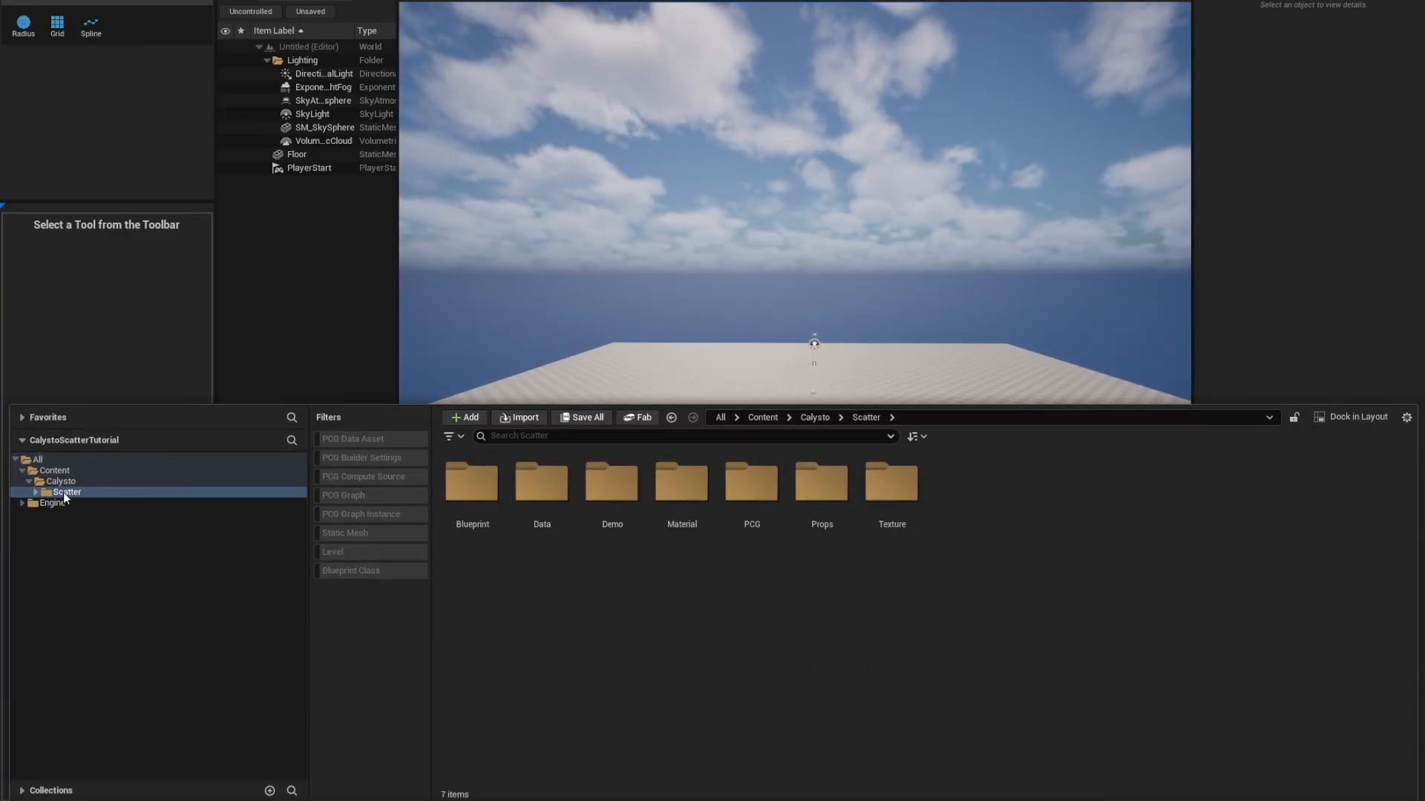
Open the L_ScatterDemo level from the Calysto Scatter Demo folder.
left_click(604, 501)
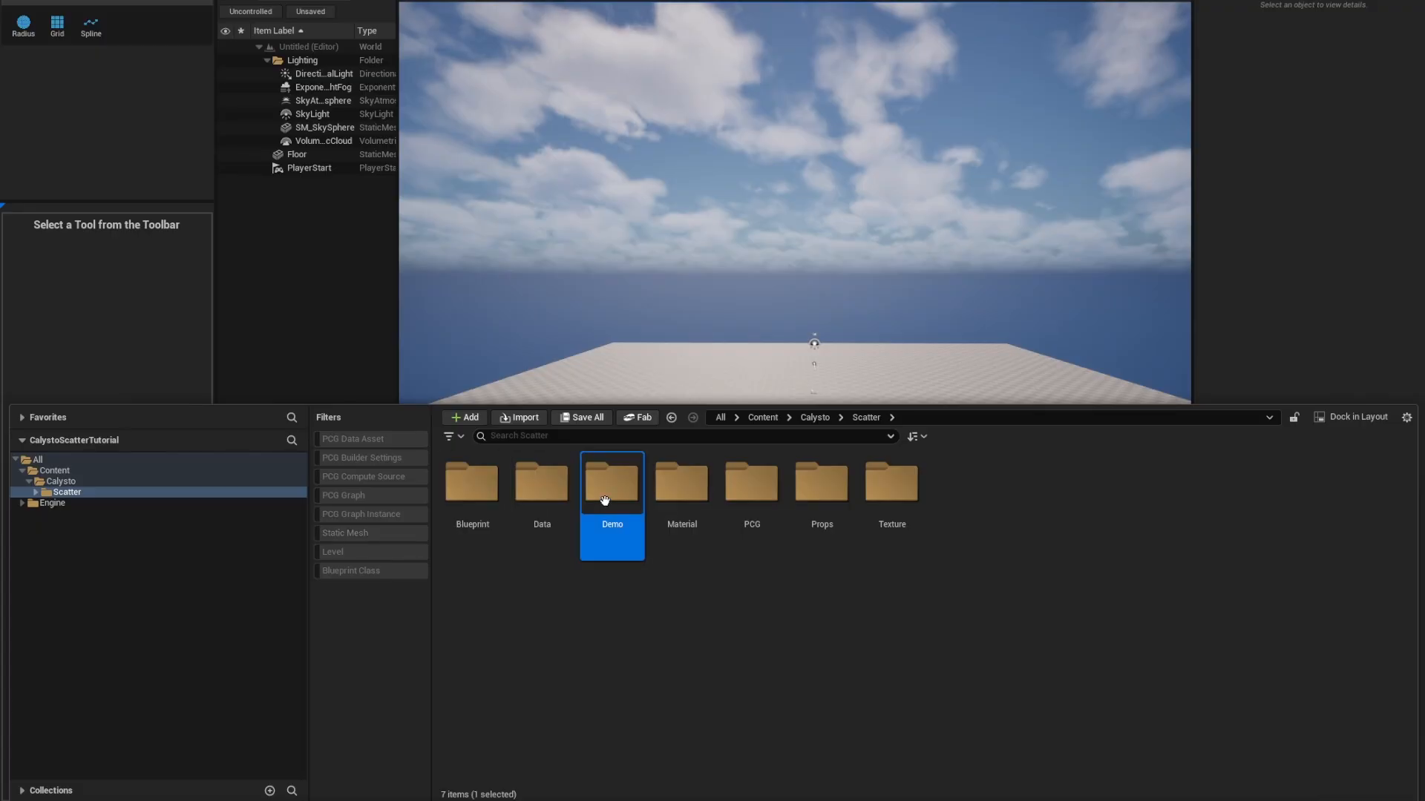
double_click(604, 501)
double_click(472, 638)
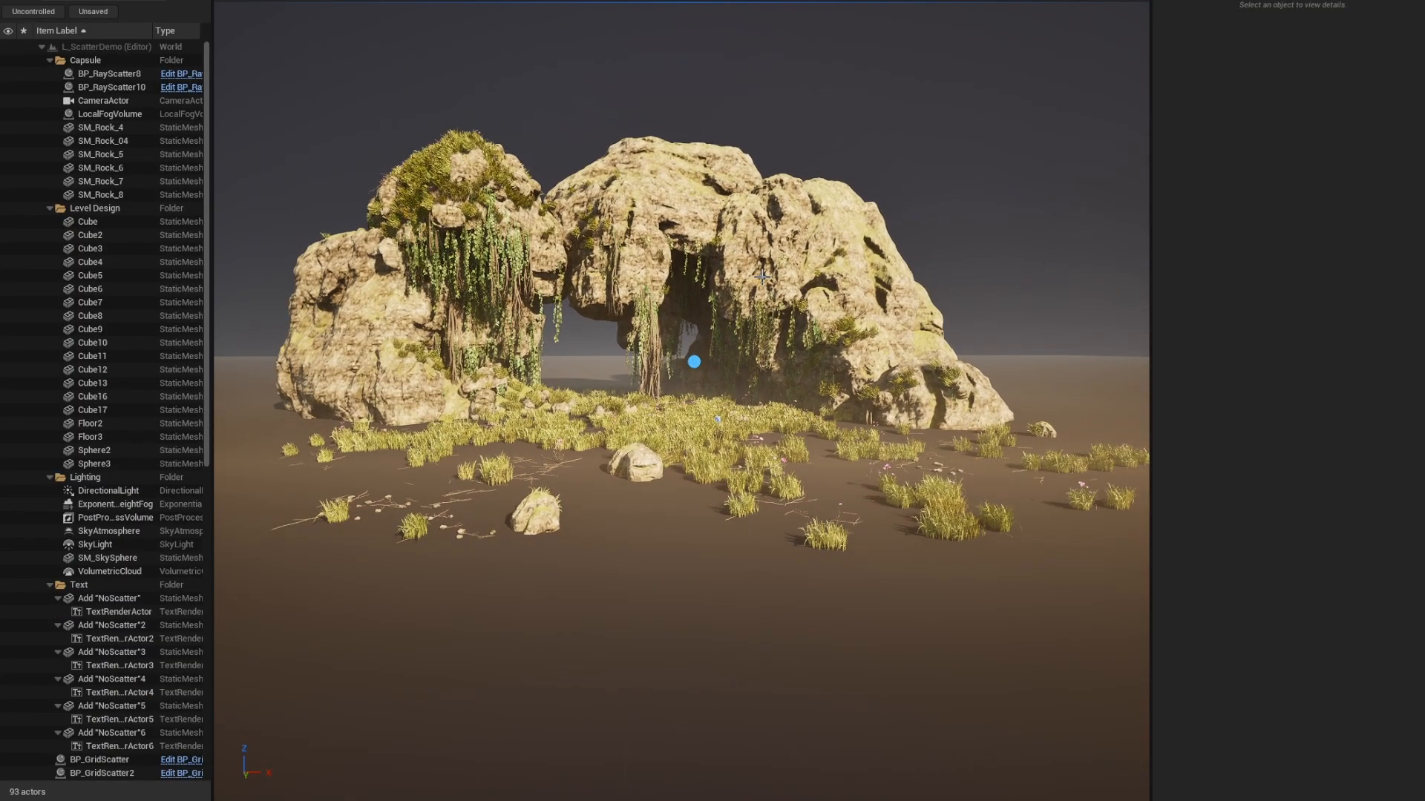
Select the BP_RayScatter8 scatter actor on the rock arch.
key("w")
right_click_drag(663, 361, 664, 376)
key("s")
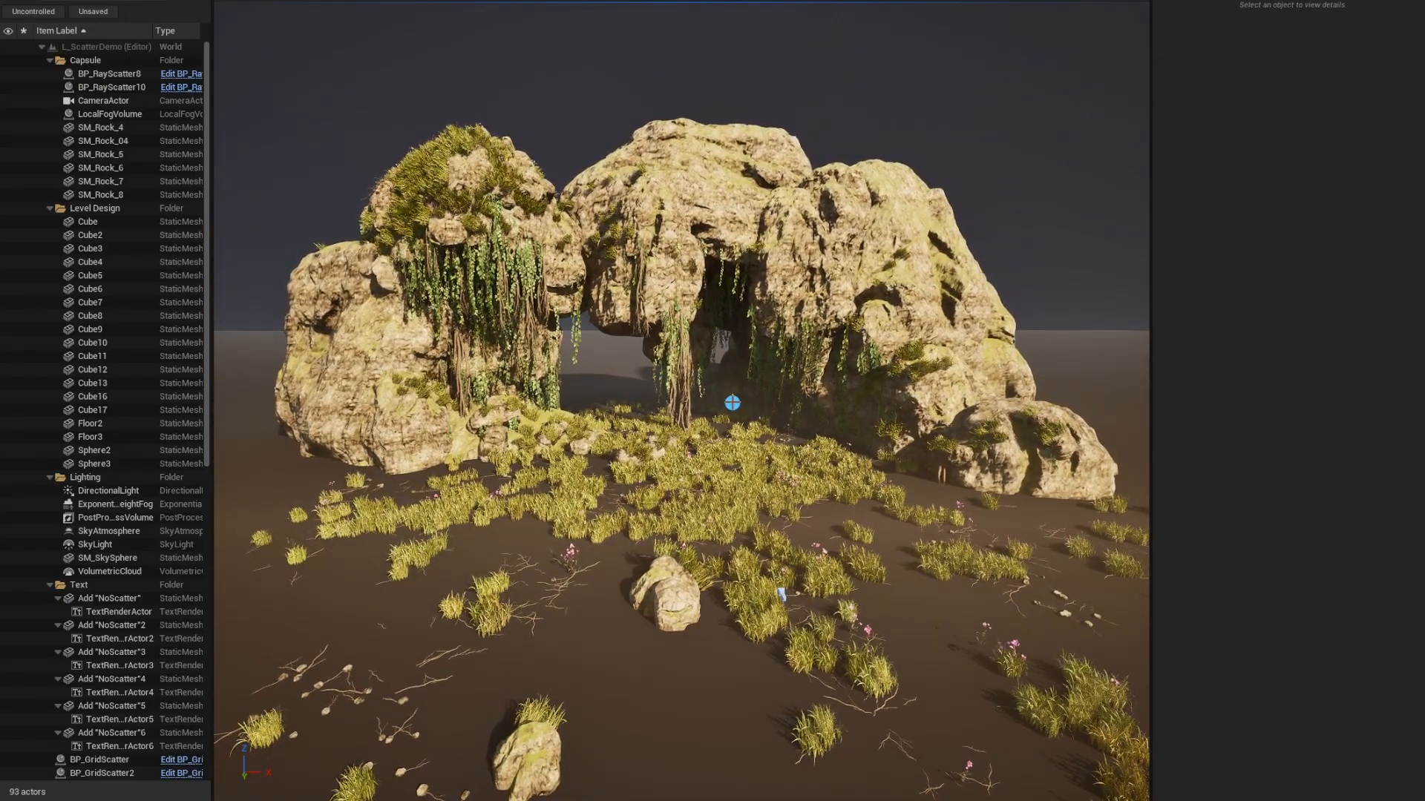
left_click(732, 401)
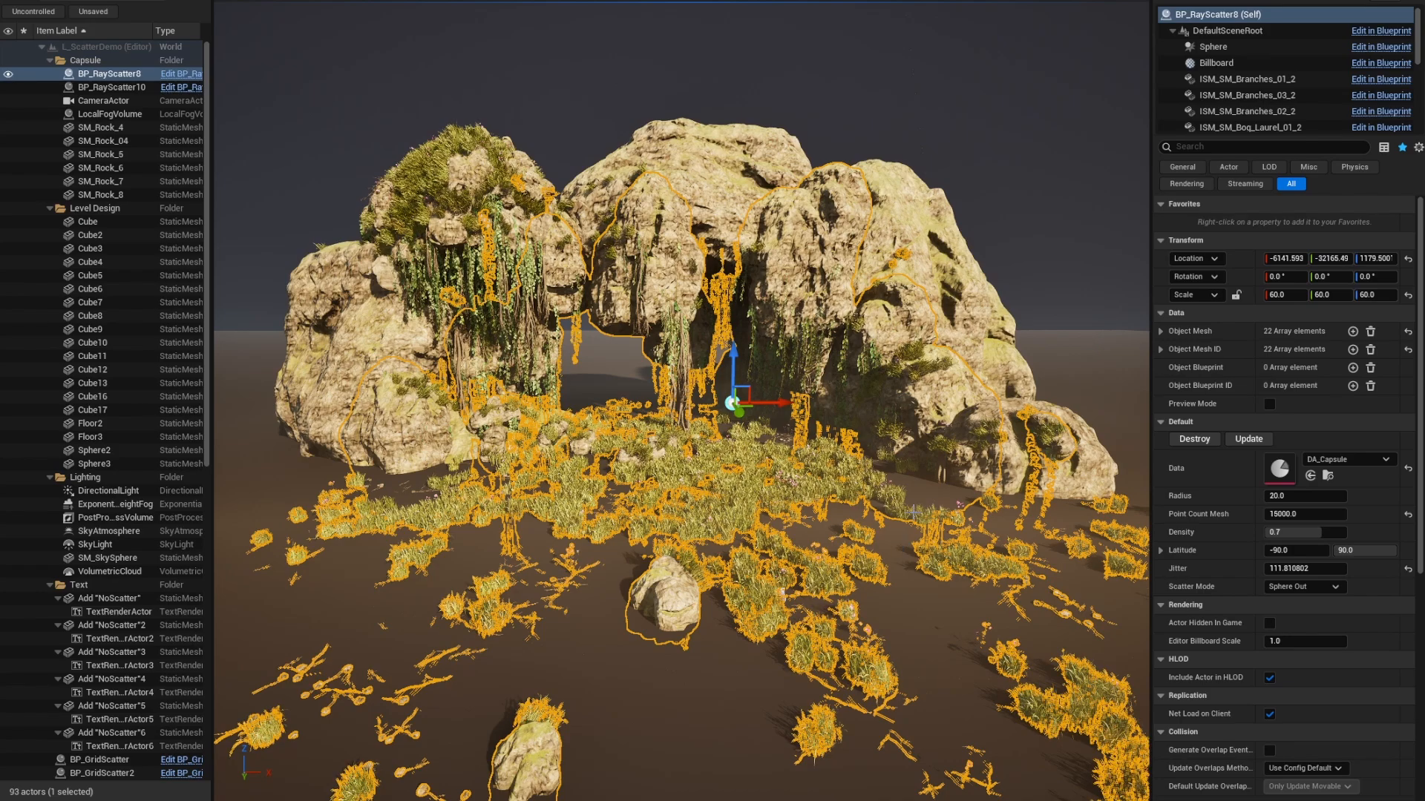
Delete the BP_RayScatter8 and BP_RayScatter10 scatters and their foliage.
key("Delete")
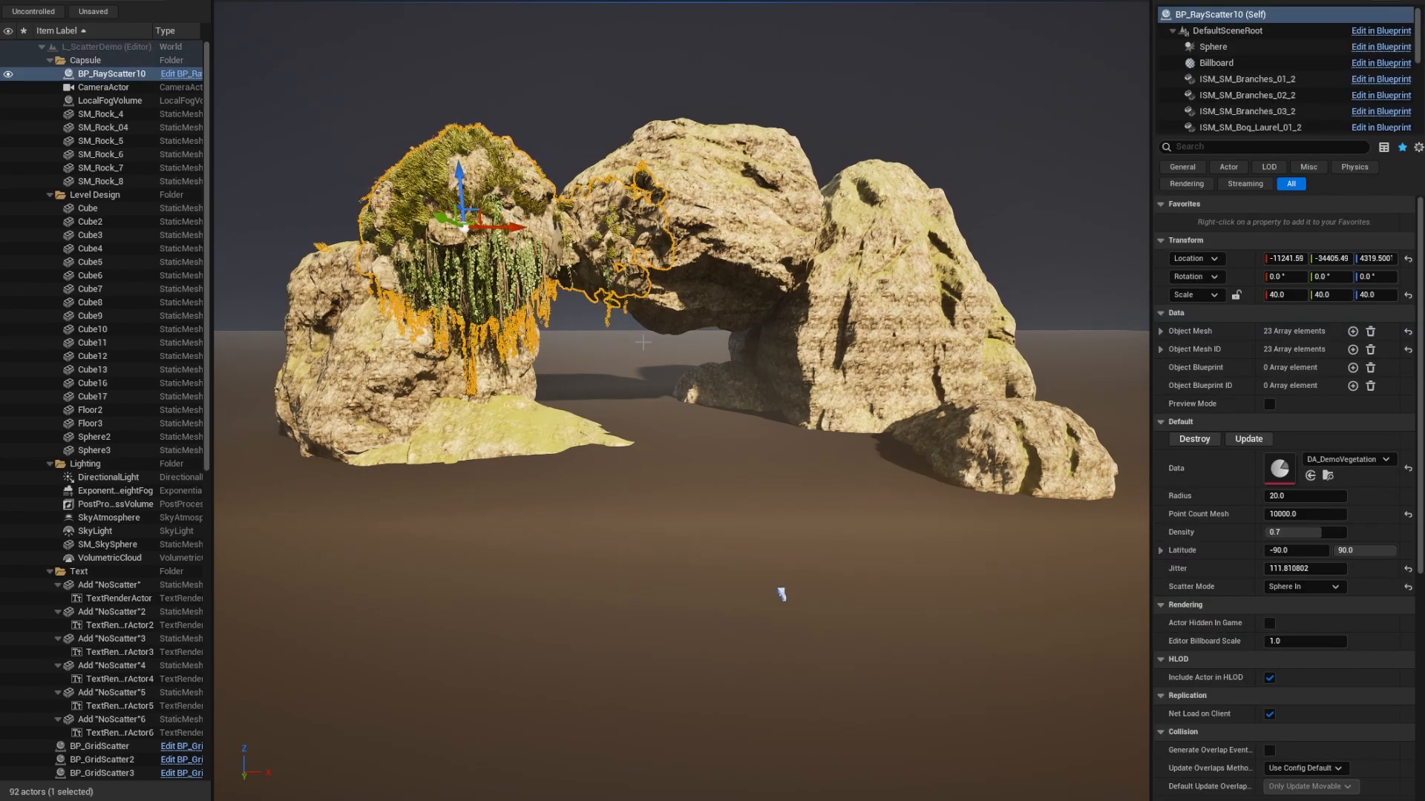
key("Delete")
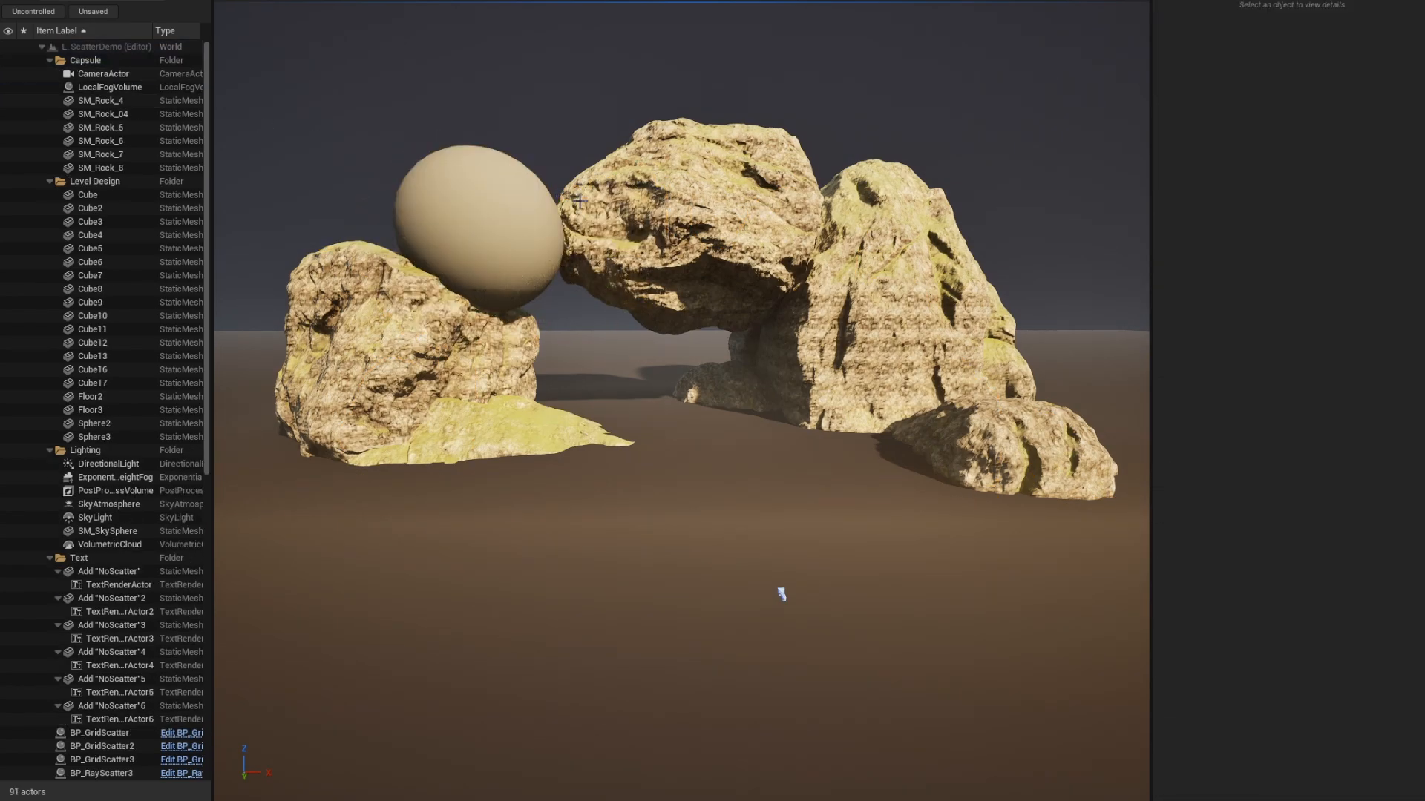
right_click_drag(767, 440, 784, 438)
key("w")
right_click_drag(782, 645, 888, 309)
key("s")
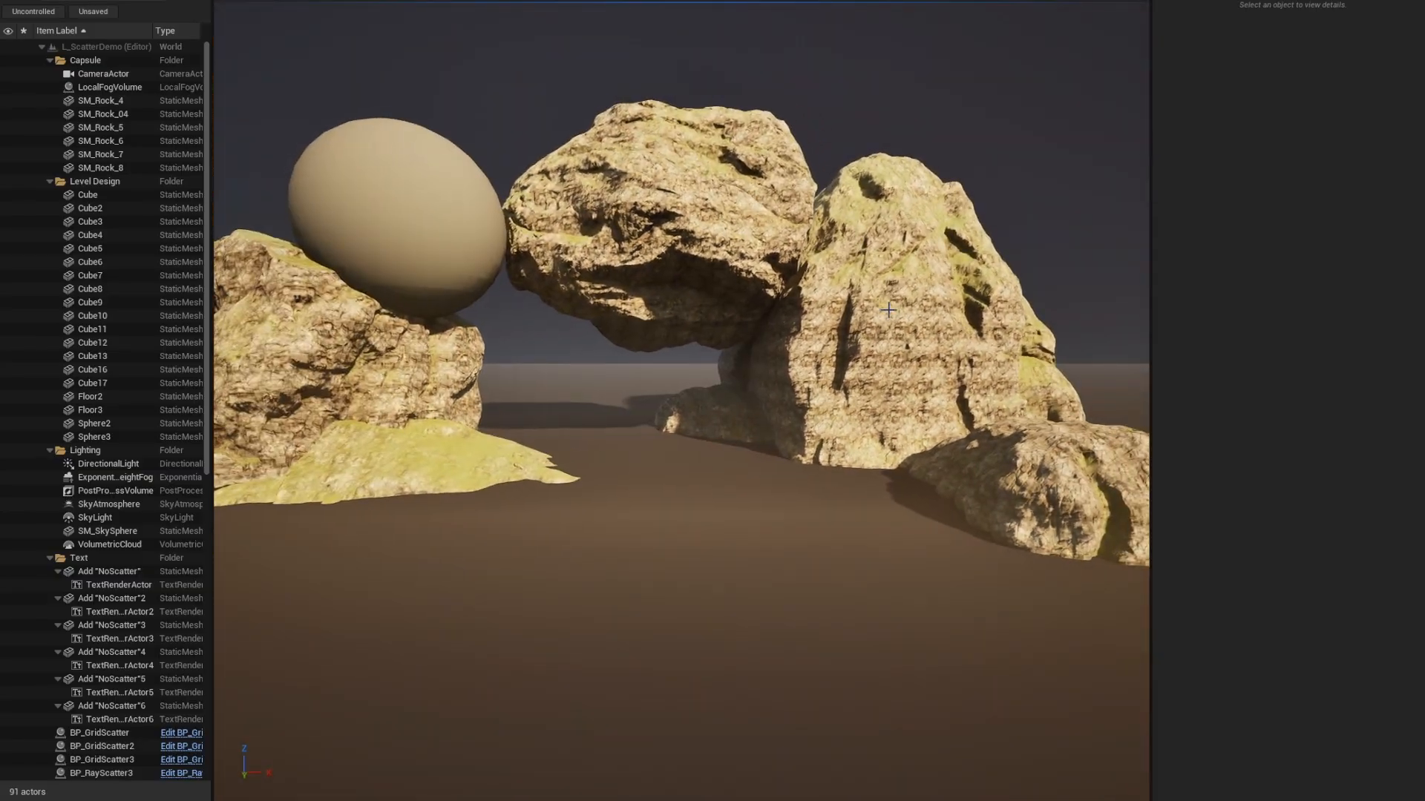
Inspect rocks SM_Rock_5, SM_Rock_6 and SM_Rock_8, then switch to Scriptable Tools mode.
left_click(917, 489)
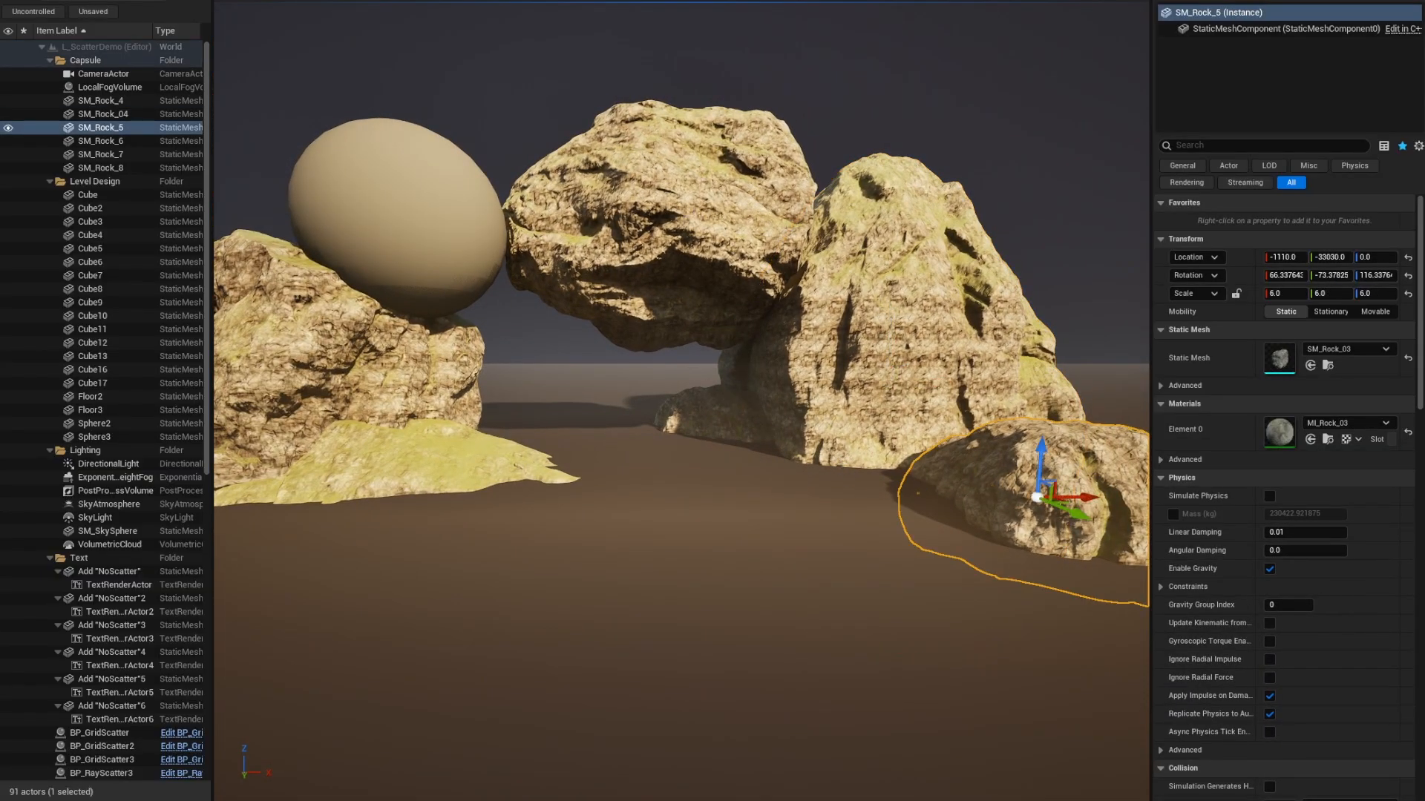
left_click(681, 230)
left_click(374, 376)
right_click_drag(737, 633, 751, 655)
key("s")
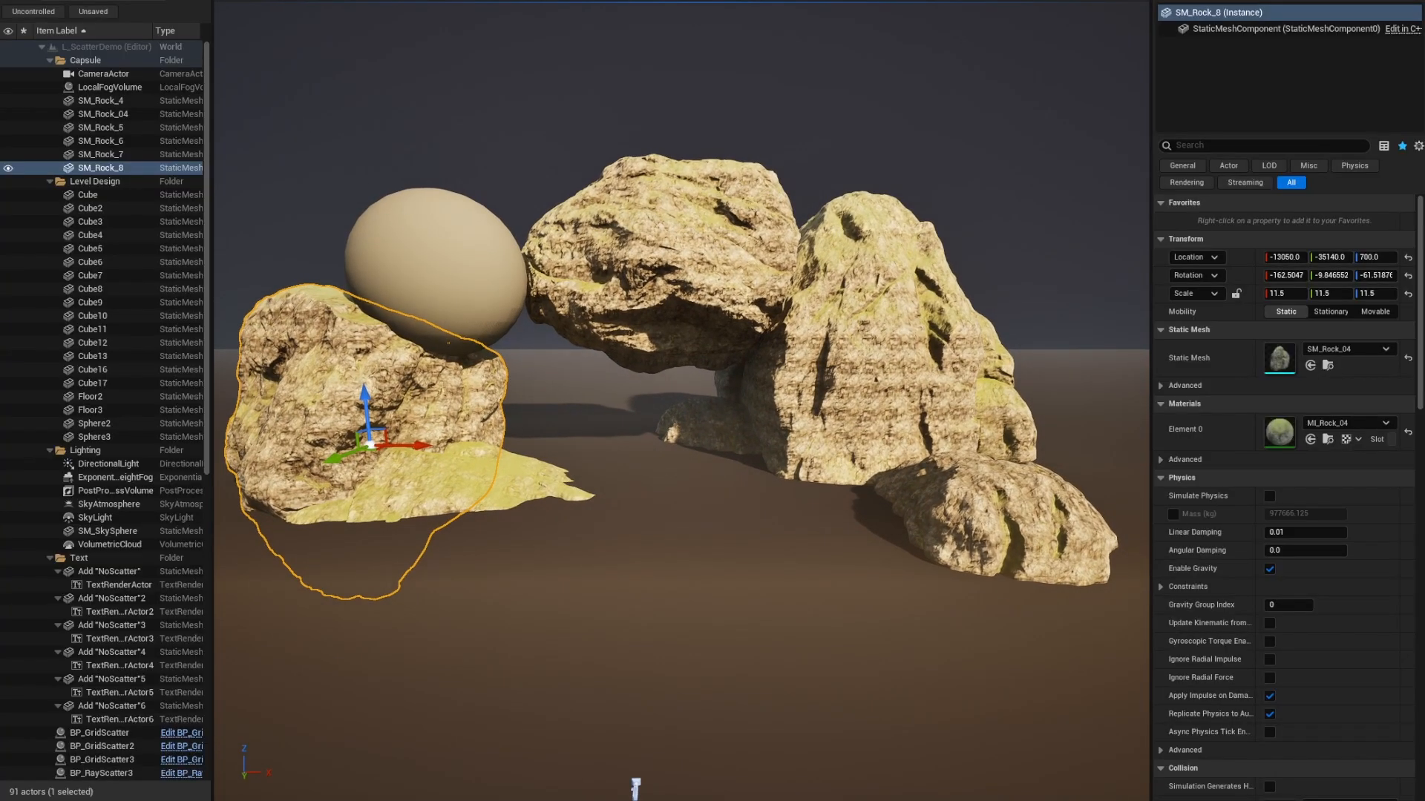
left_click(111, 1)
left_click(123, 83)
Place a Radius ray scatter of radius 72 over the rocks and ground.
left_click(23, 27)
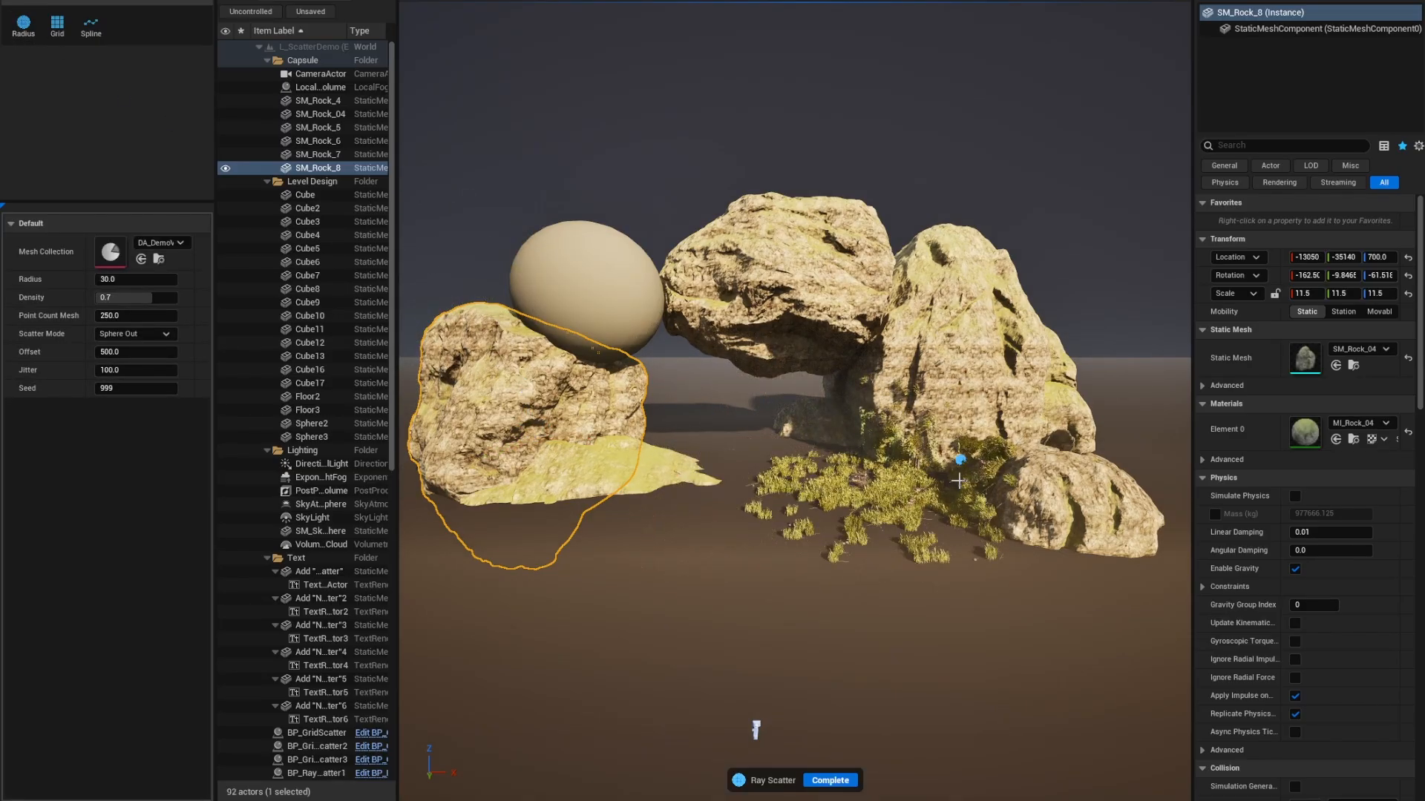
scroll(929, 483, "up", 4)
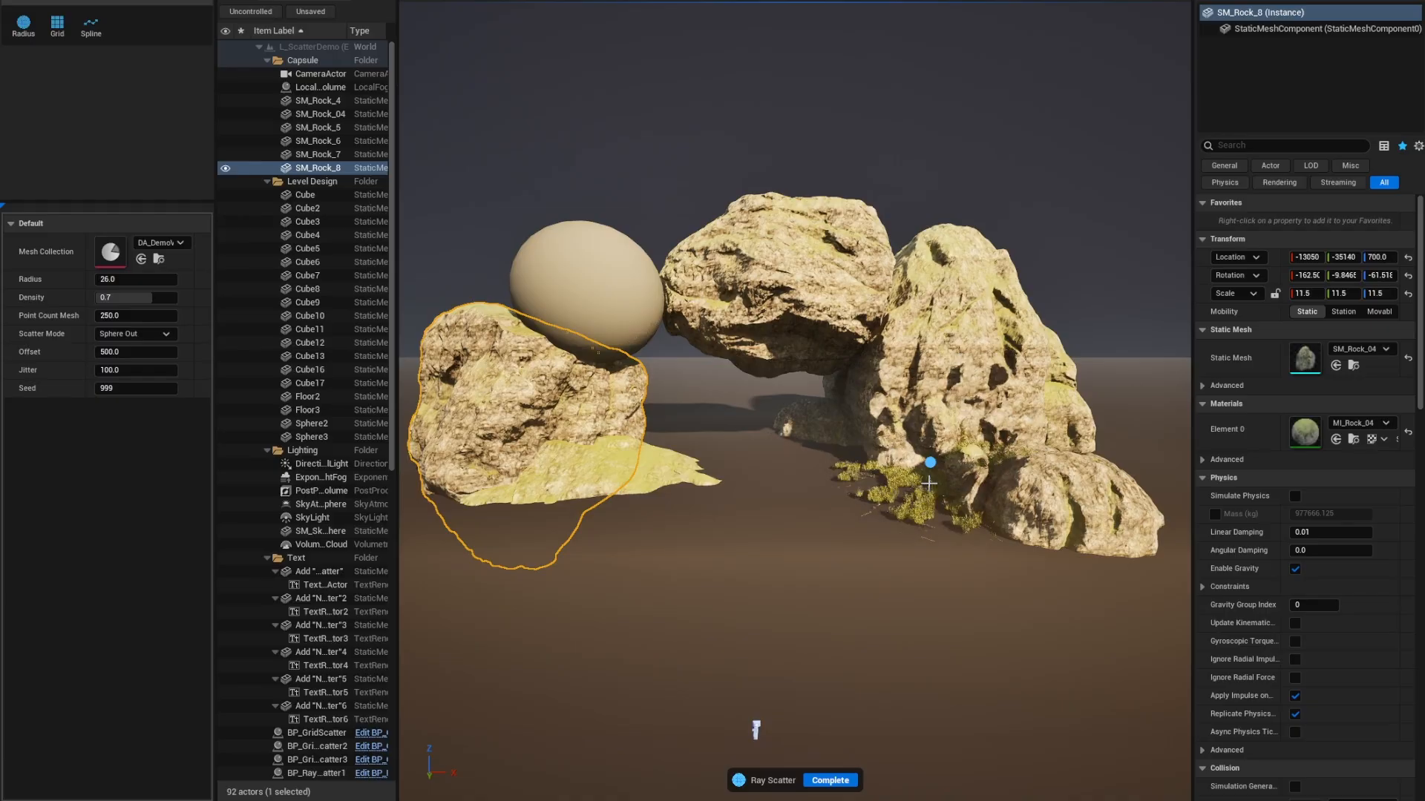
scroll(929, 483, "up", 4)
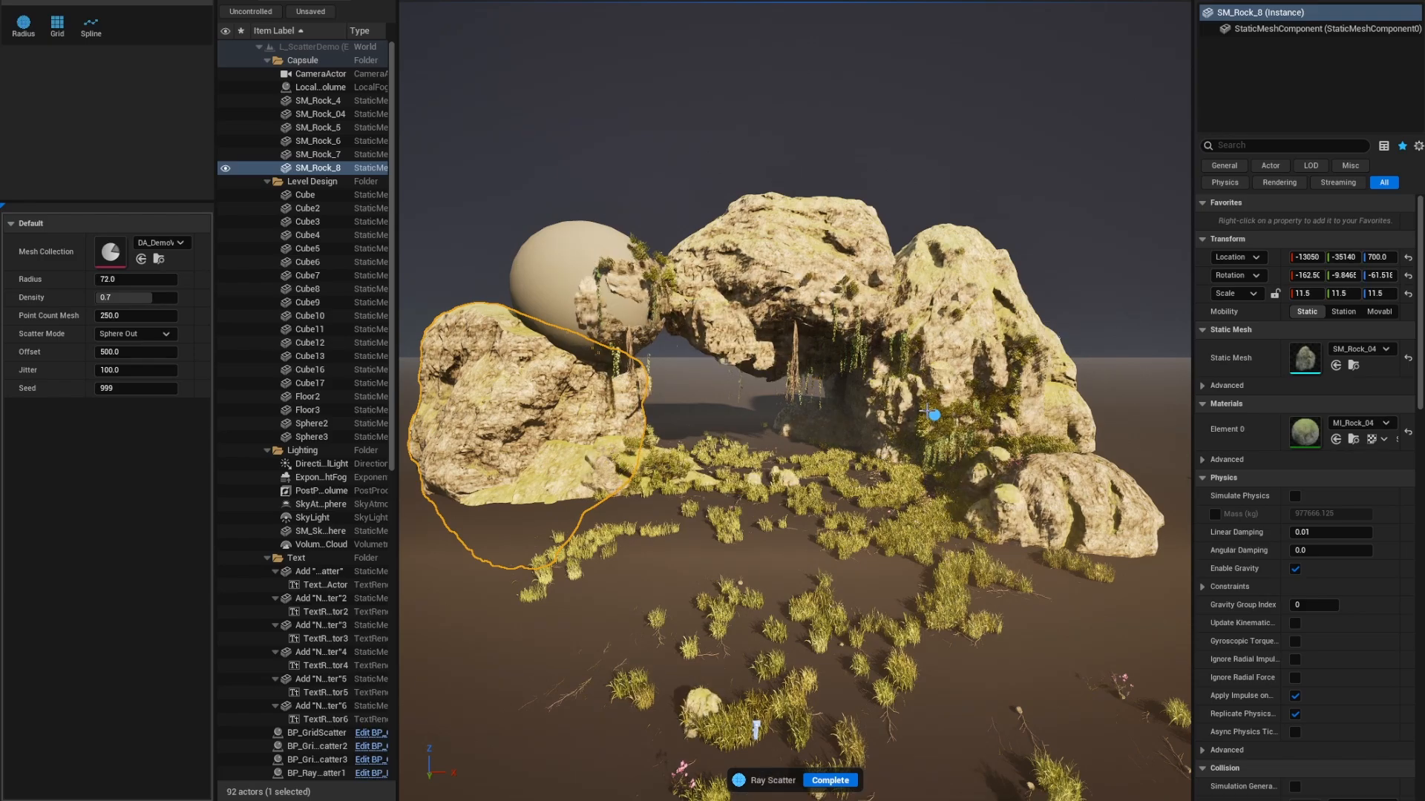
left_click(928, 412)
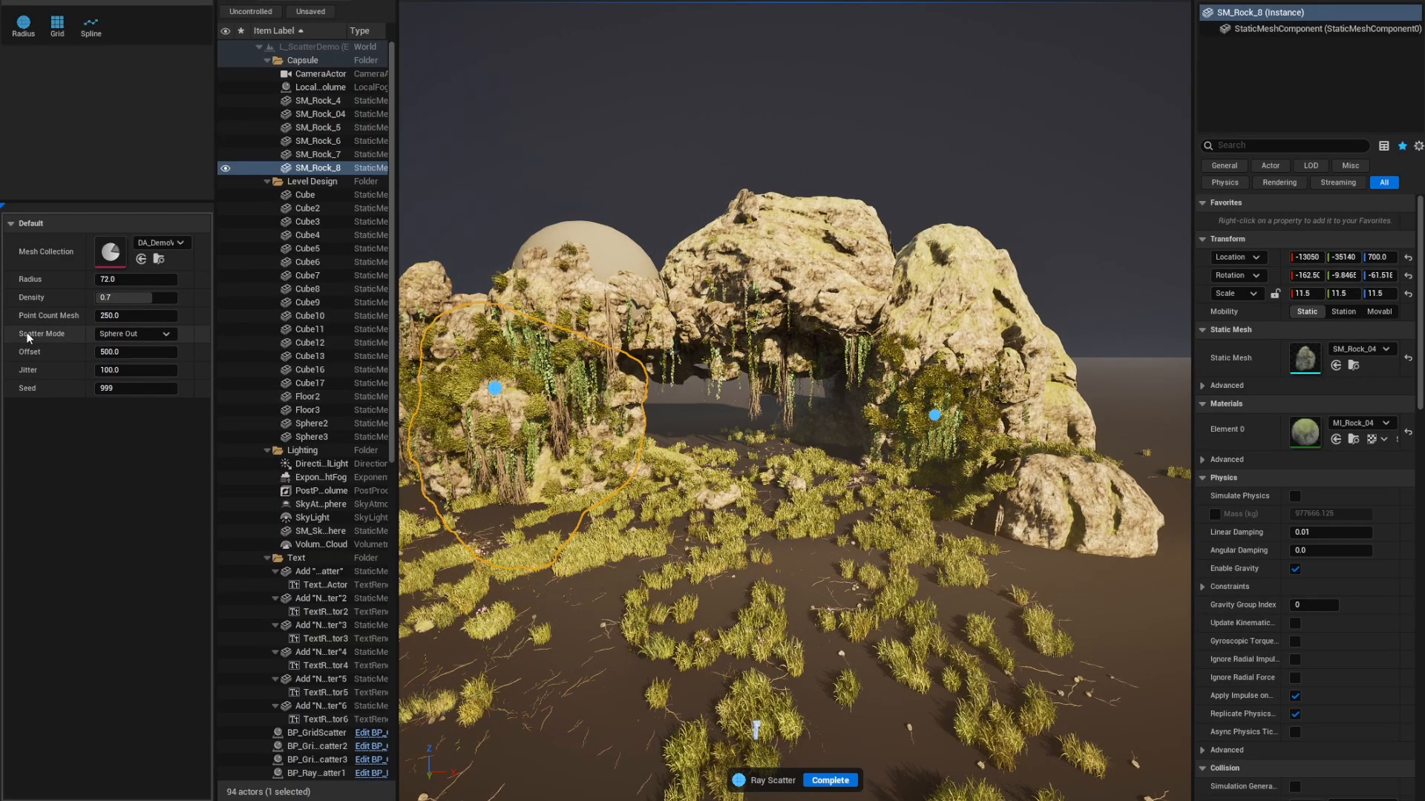
Switch the scatter to Sphere In, add points on the rocks, and accept it.
left_click(125, 334)
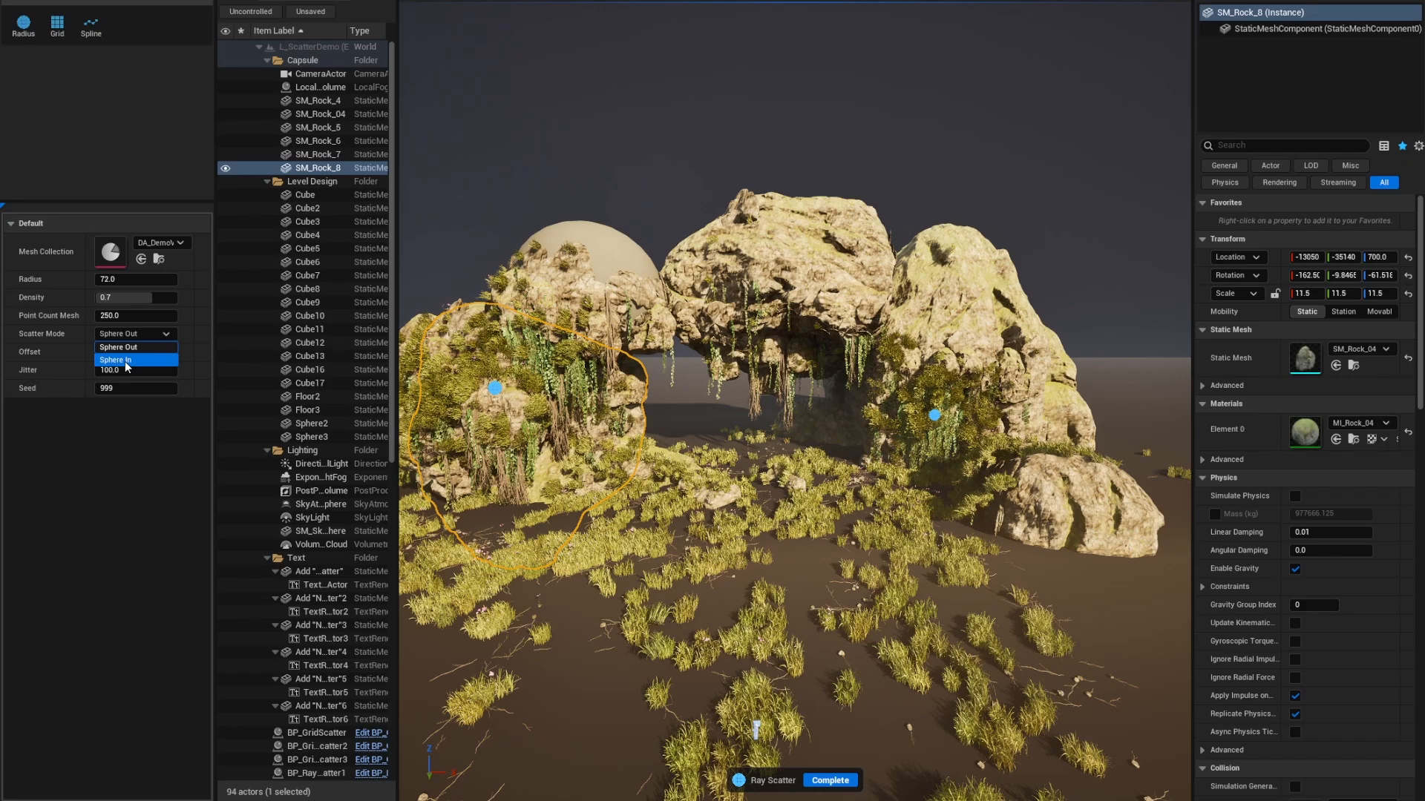
left_click(126, 362)
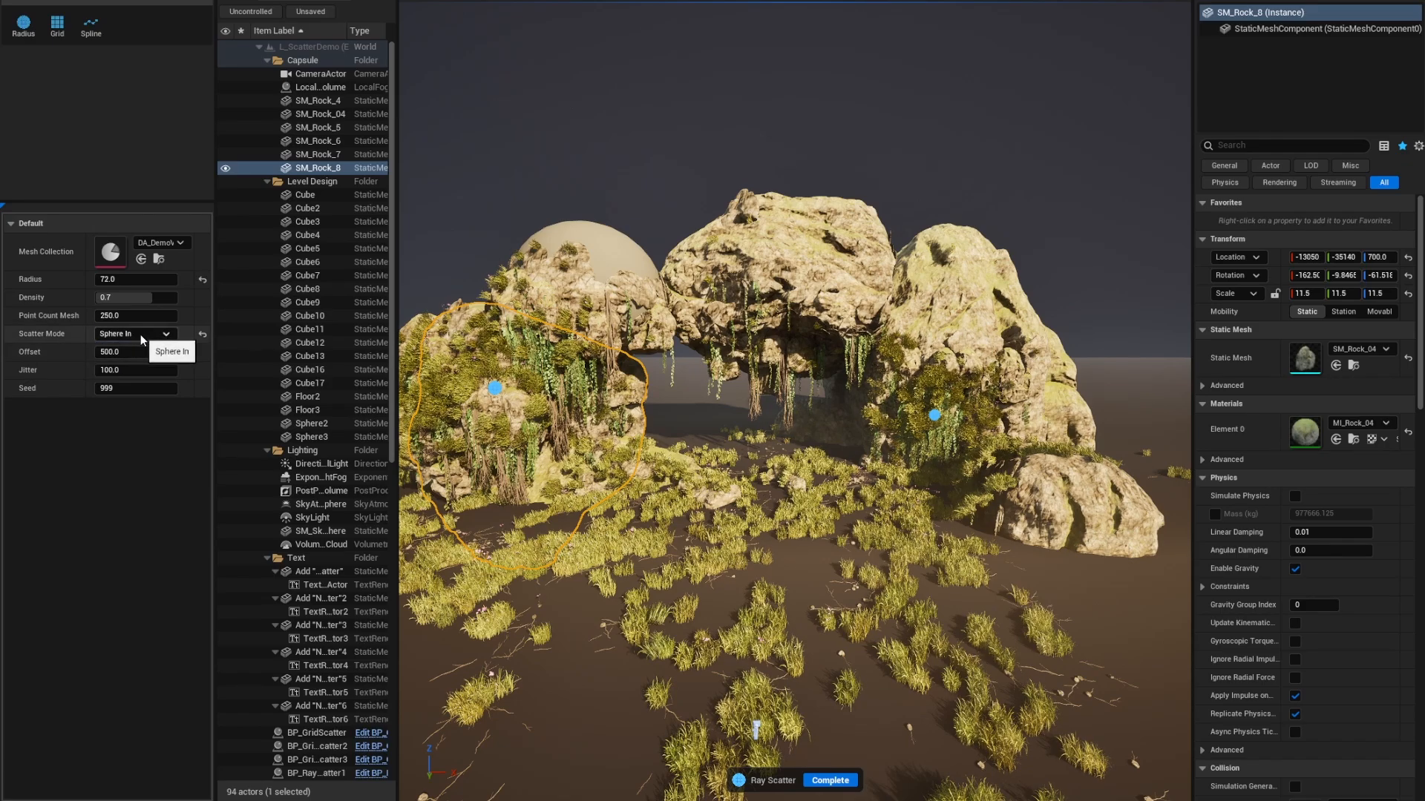
left_click(587, 253)
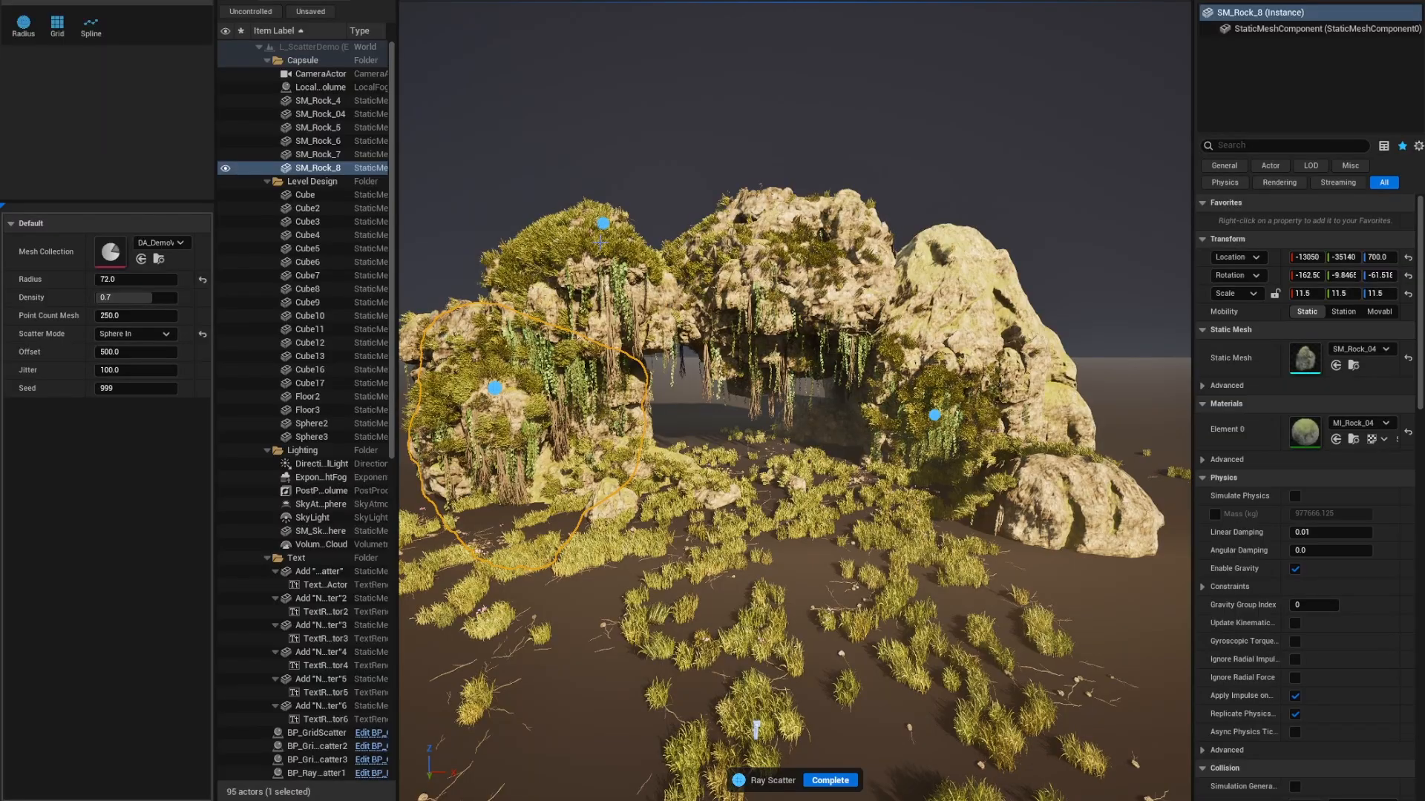
left_click(605, 224)
key("Return")
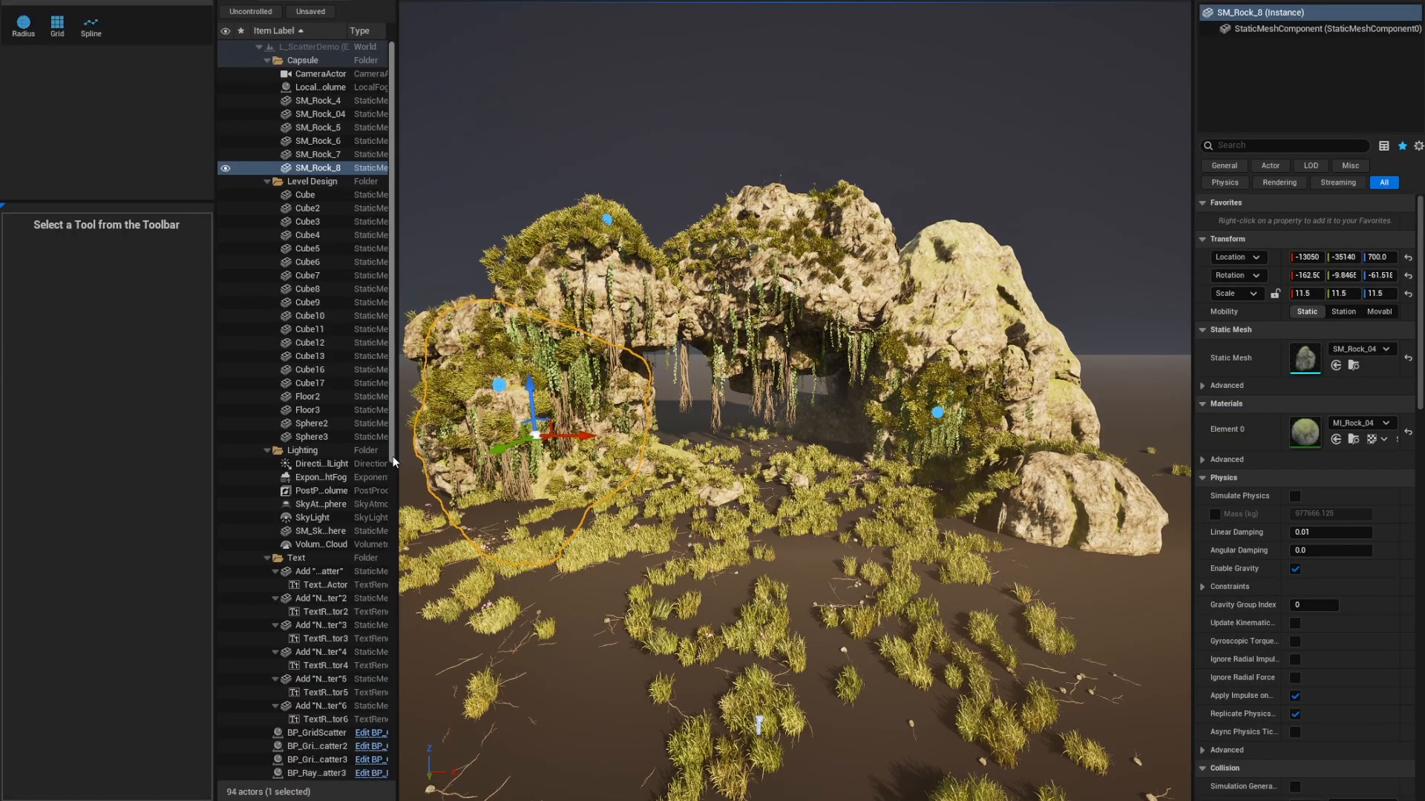
Select the house's BP_RayScatter58 vine scatter, which uses DA_DemoVines in Sphere In mode.
right_click_drag(829, 482, 757, 512)
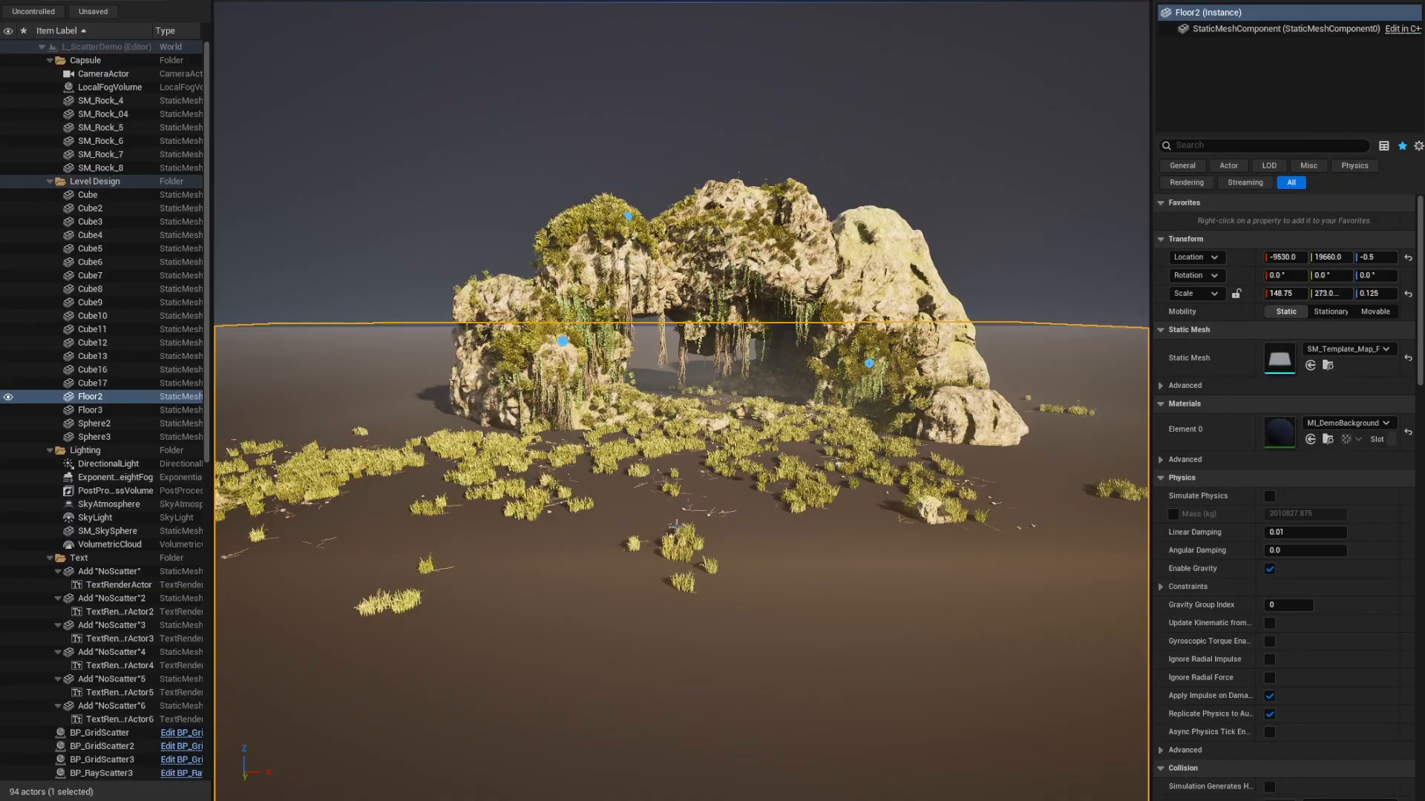
key("f")
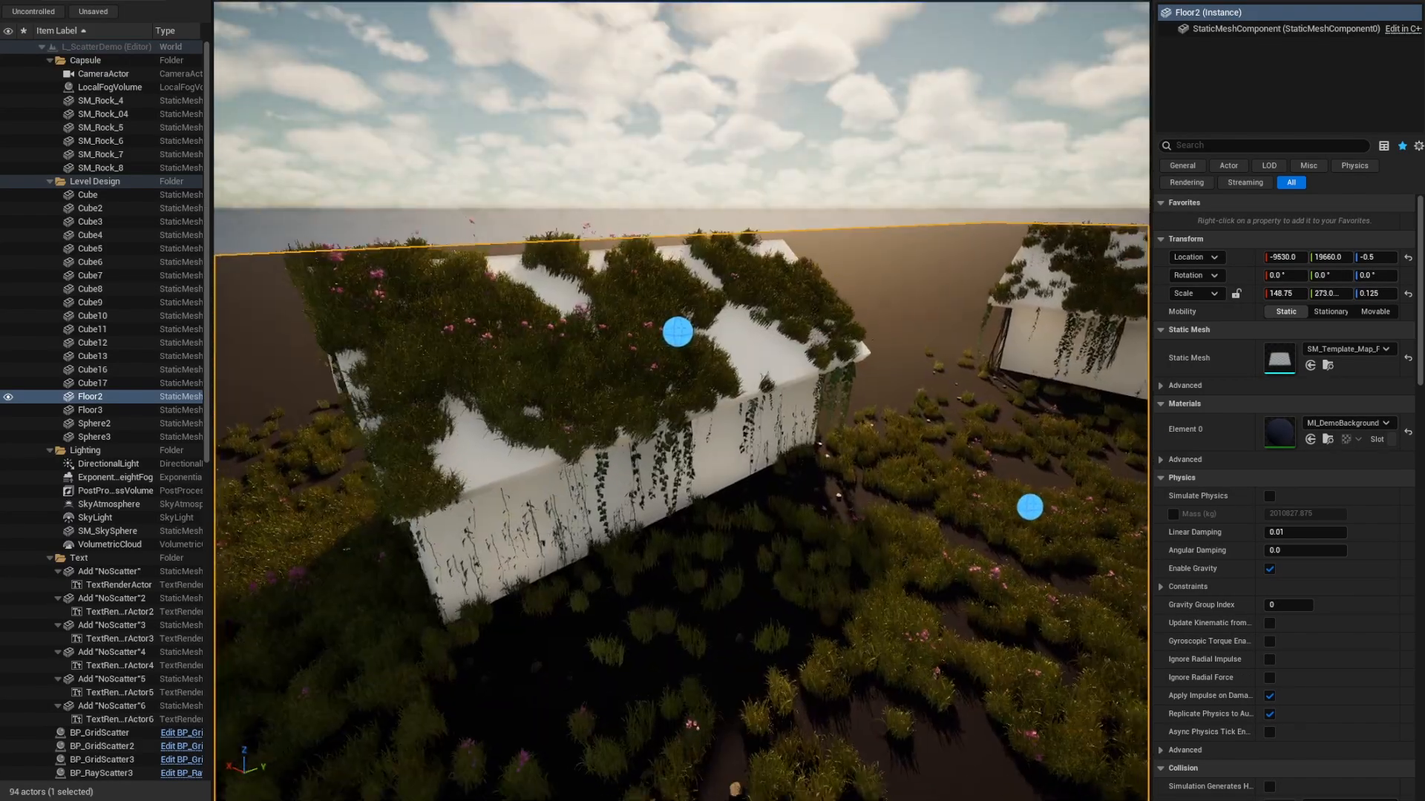
right_click_drag(681, 401, 654, 370)
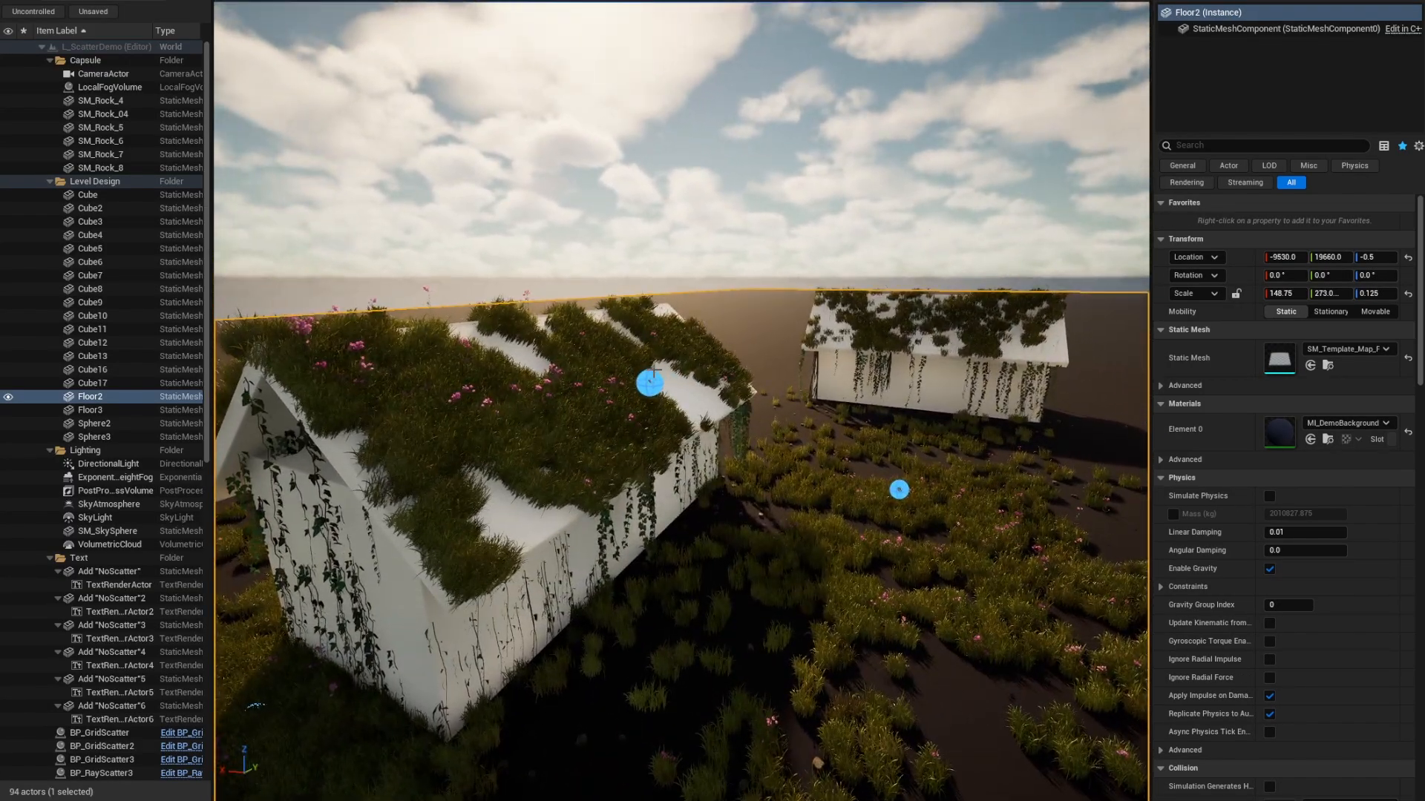
left_click(650, 382)
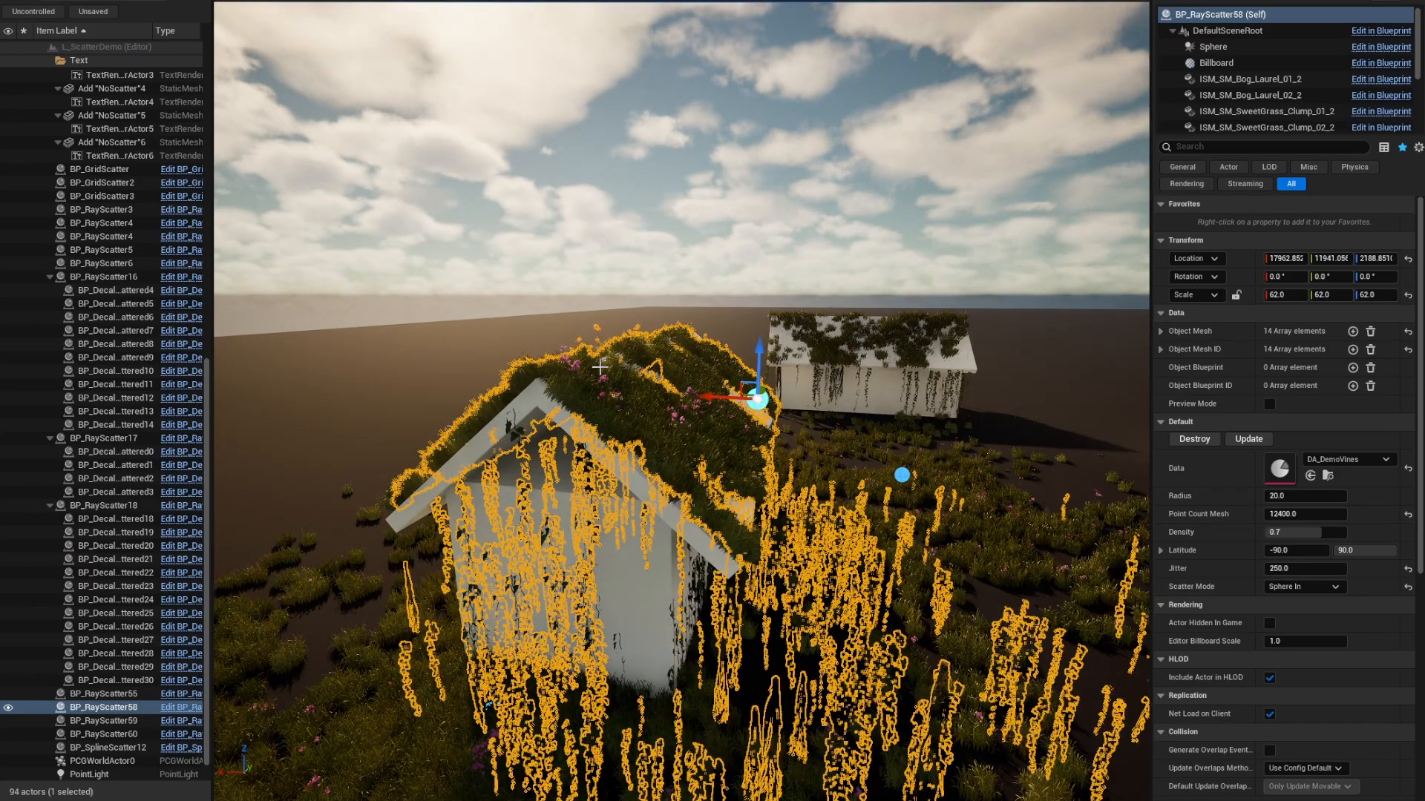
Fly around the houses and turn toward the rock arch with game view off.
right_click_drag(599, 368, 545, 338)
key("g")
key("w")
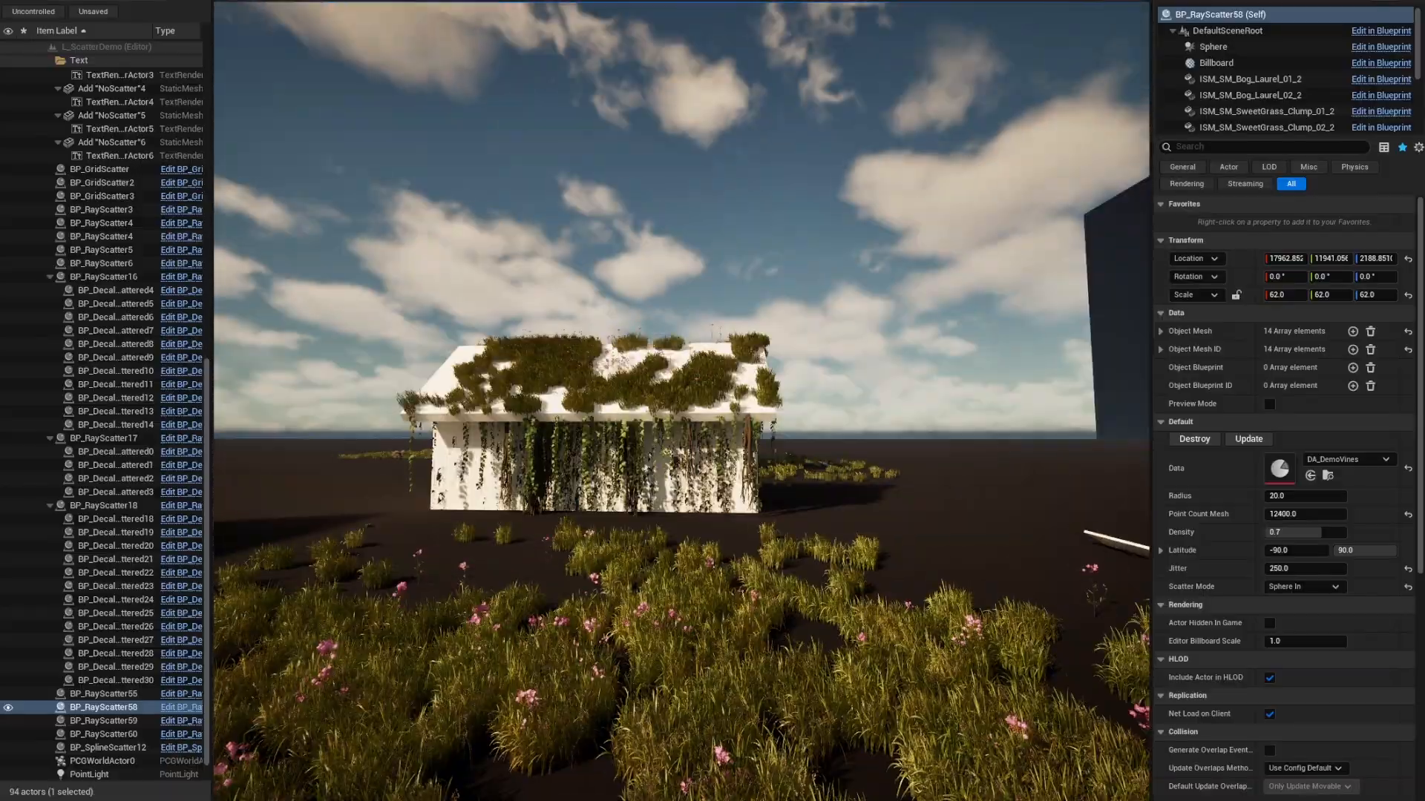
key("w")
right_click_drag(681, 400, 604, 362)
key("s")
key("d")
right_click_drag(297, 550, 394, 588)
key("g")
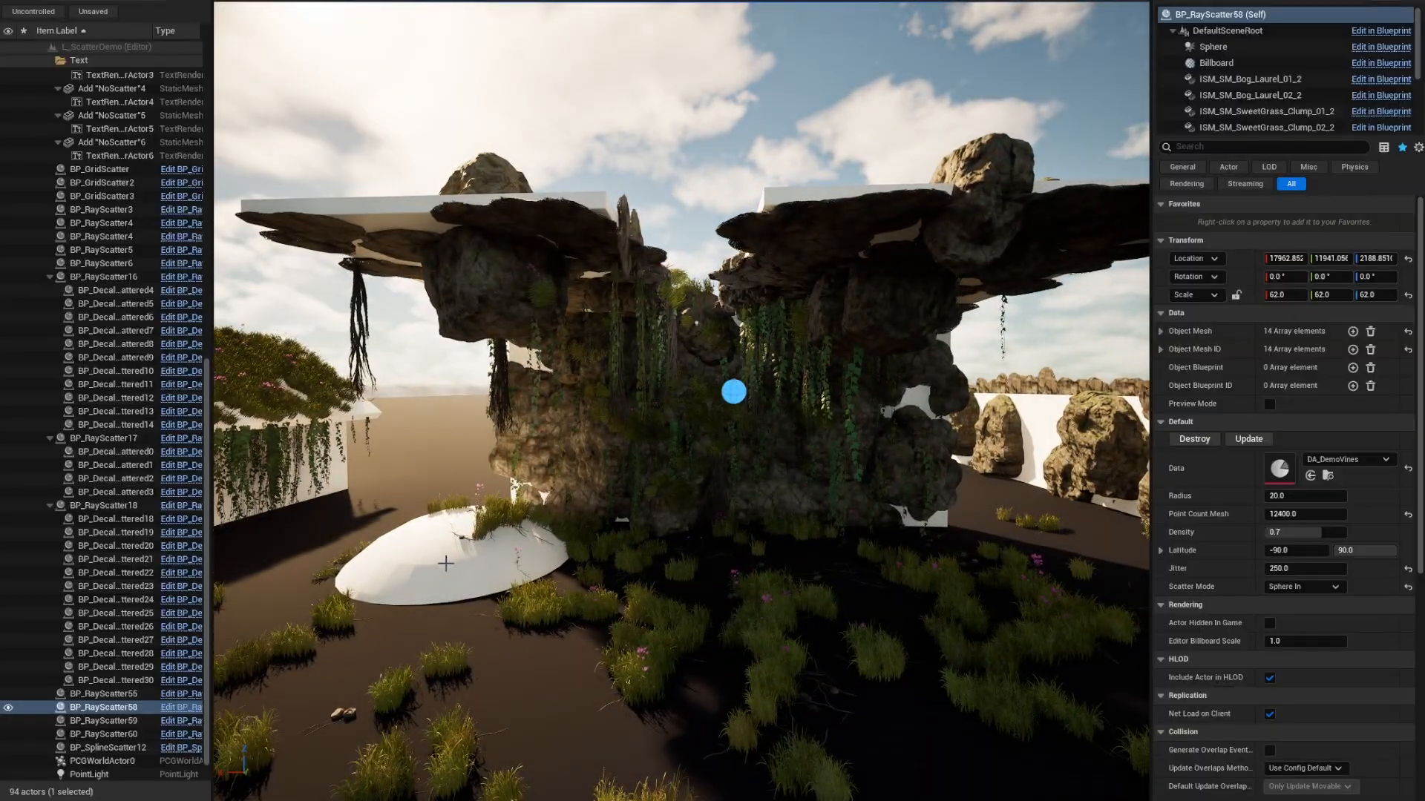
Raise BP_RayScatter55's vegetation Density from 0.726399 to 0.835997.
left_click(732, 390)
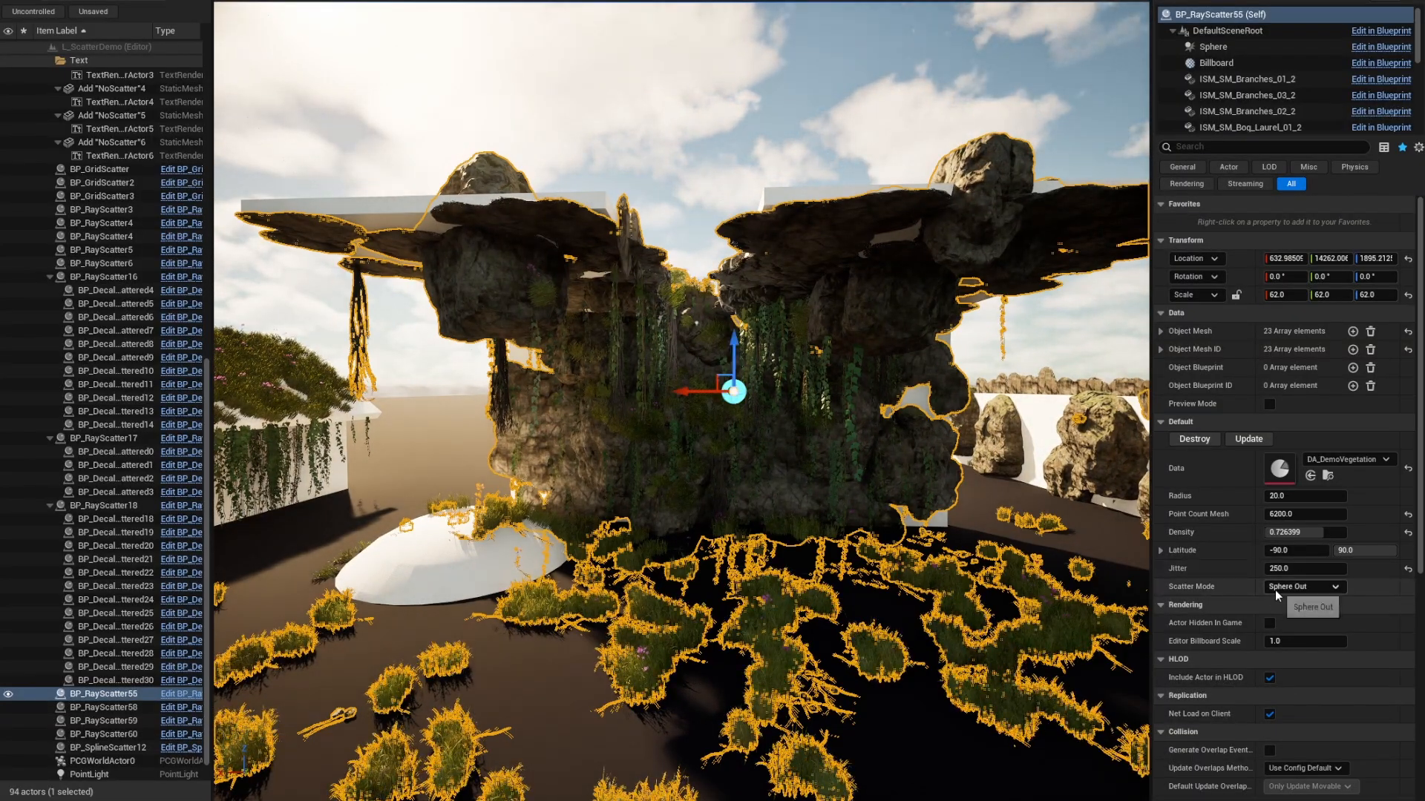
key("w")
mouse_move(697, 363)
right_mouse_down()
mouse_move(730, 438)
mouse_move(738, 512)
mouse_move(698, 363)
right_mouse_up()
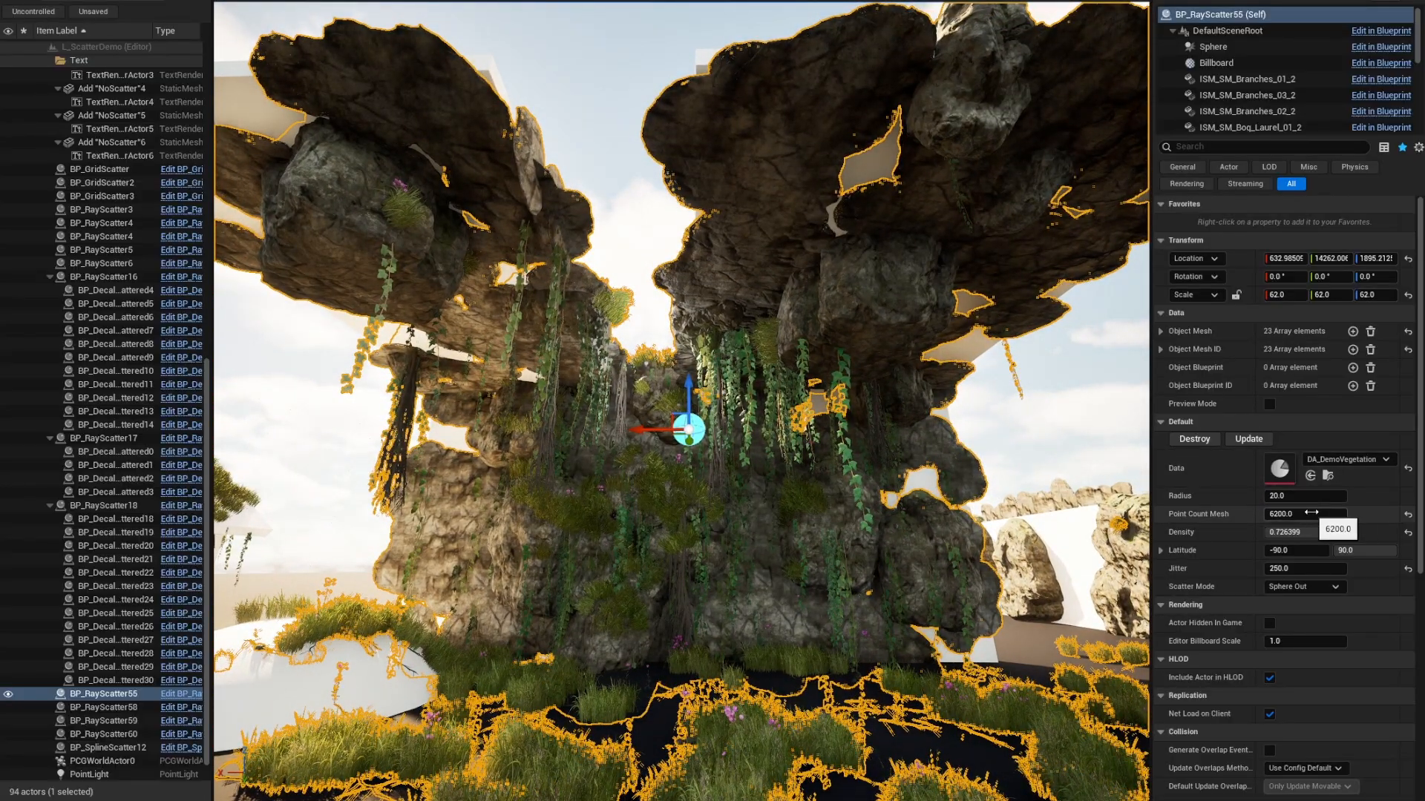
left_click(1291, 533)
left_click_drag(1291, 533, 1349, 533)
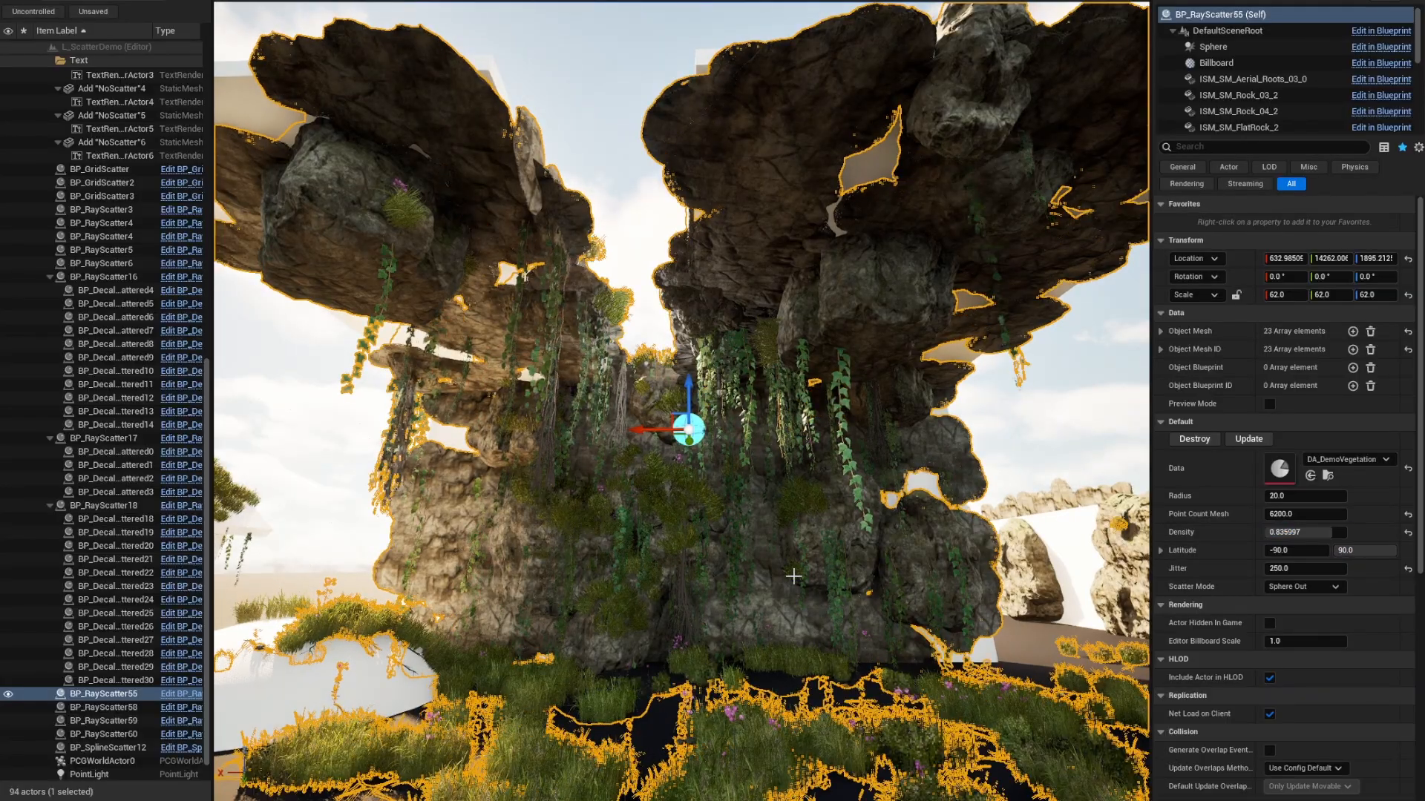
right_click_drag(683, 431, 683, 464)
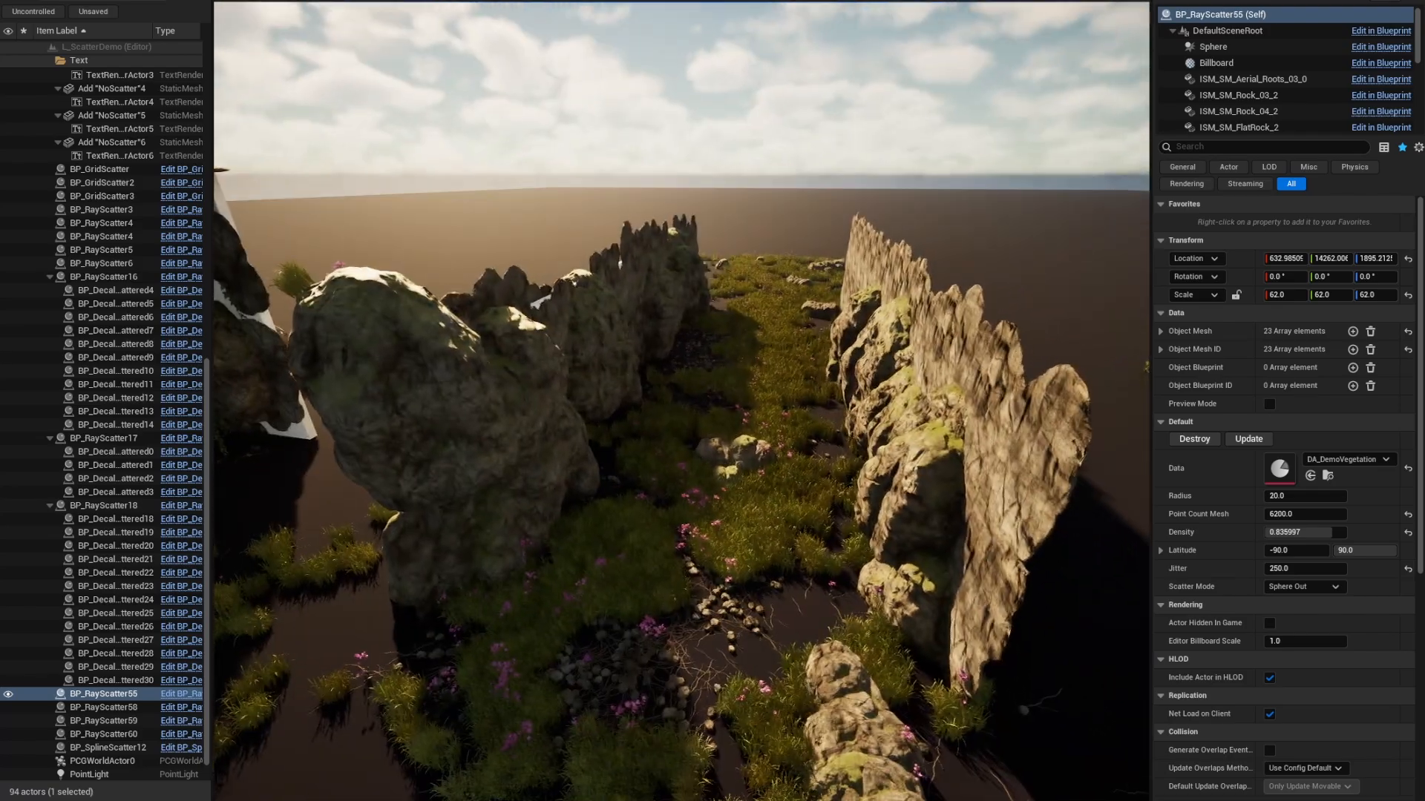
Delete the old BP_SplineScatter12 between the rock walls.
left_click(744, 261)
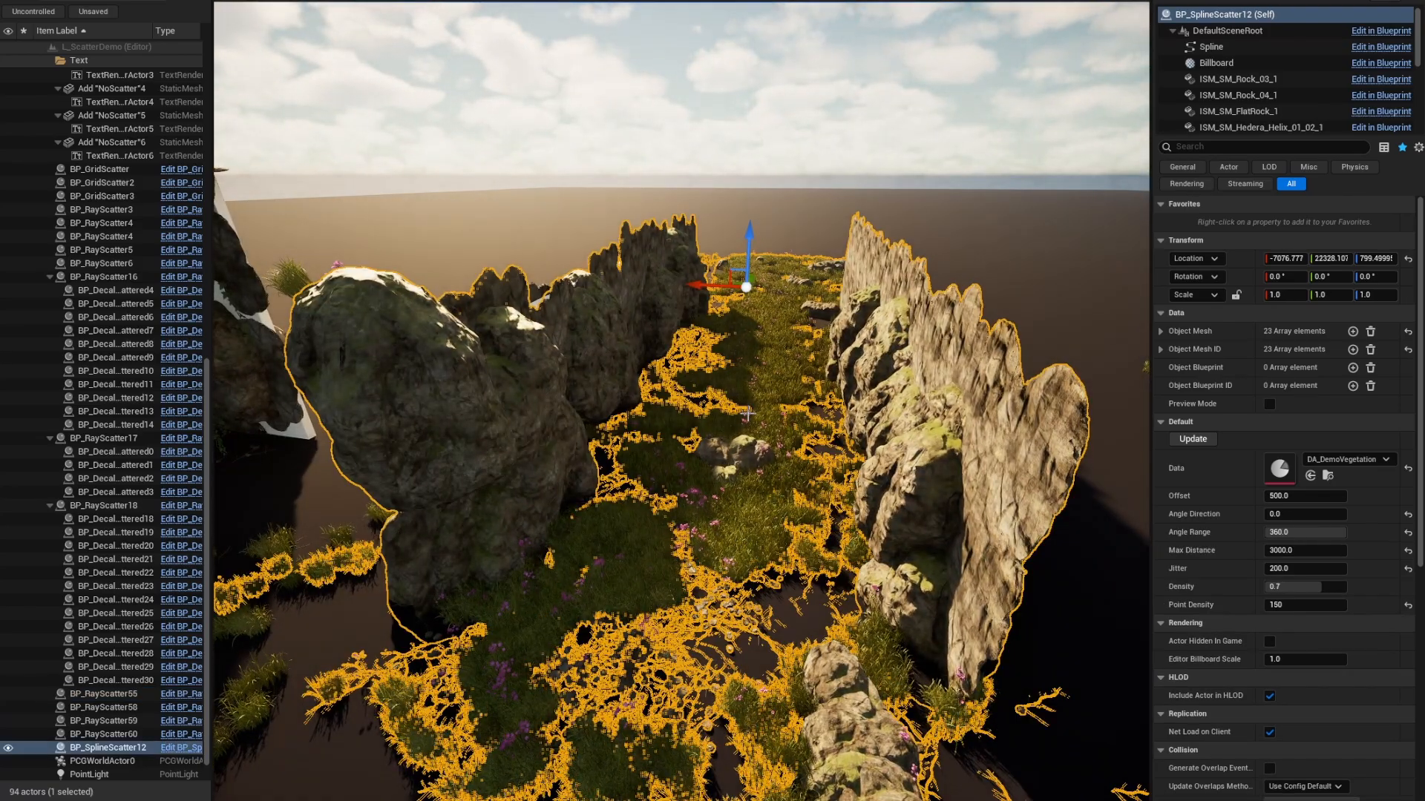
key("s")
right_click_drag(750, 313, 750, 300)
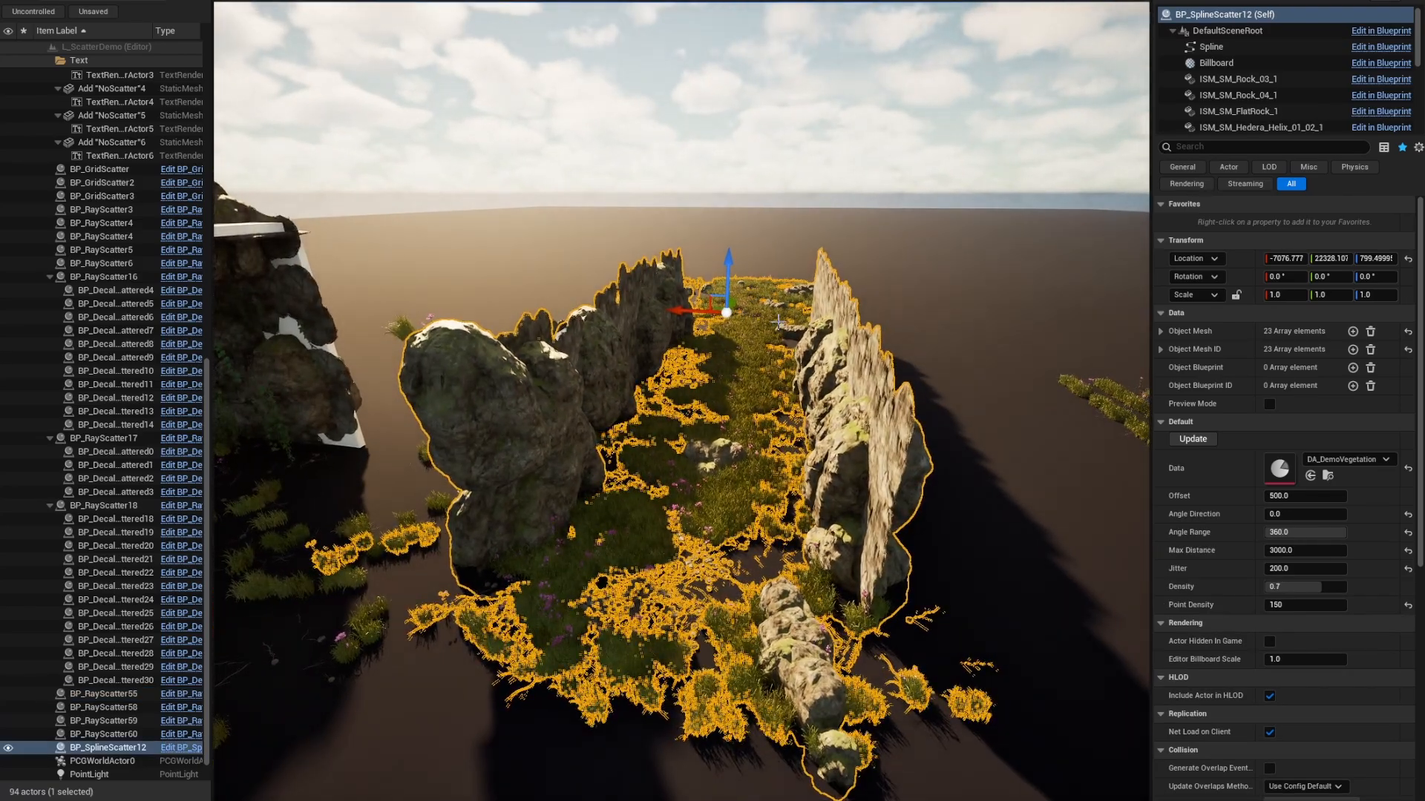
key("Delete")
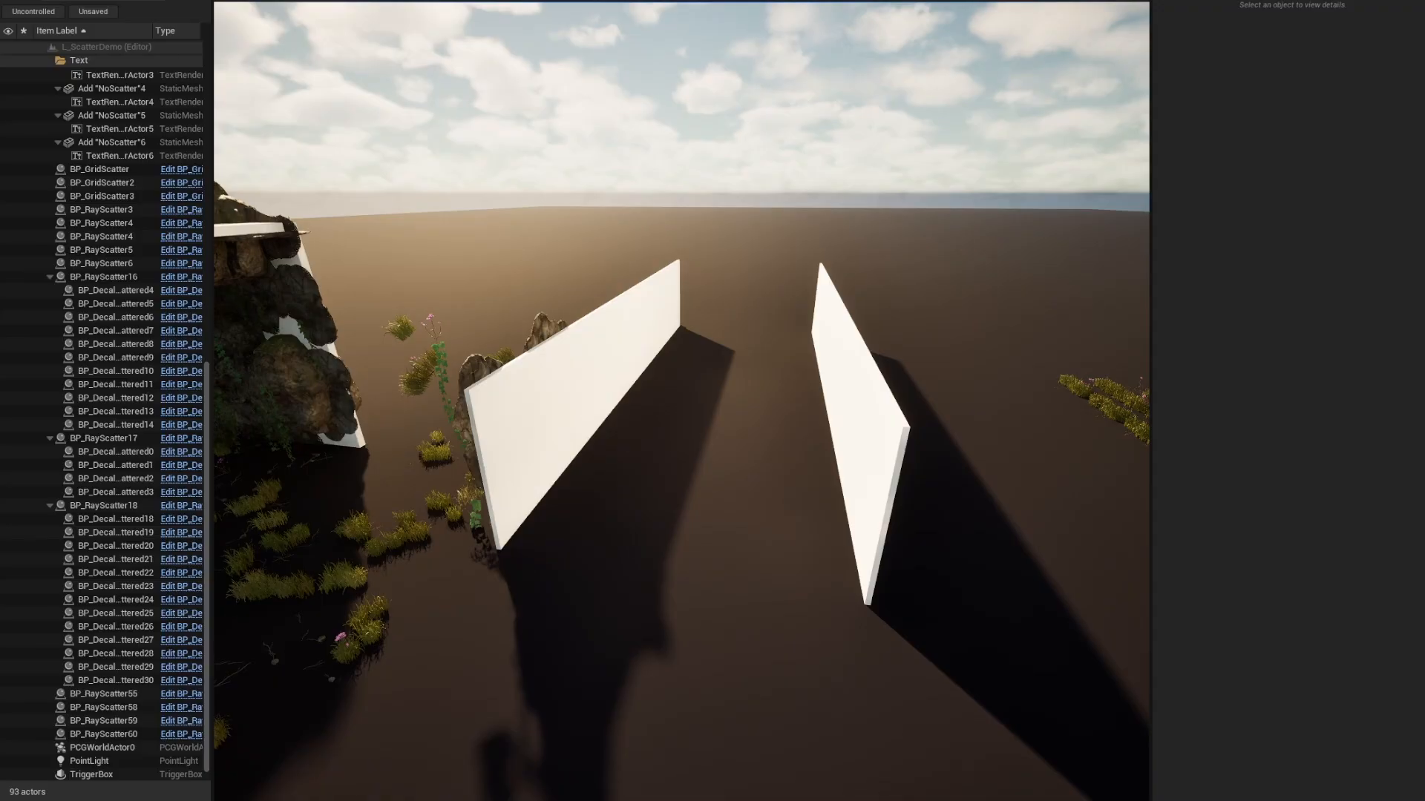
Draw a new scatter spline up the lane between the walls in Scriptable Tools mode.
left_click(119, 0)
left_click(133, 82)
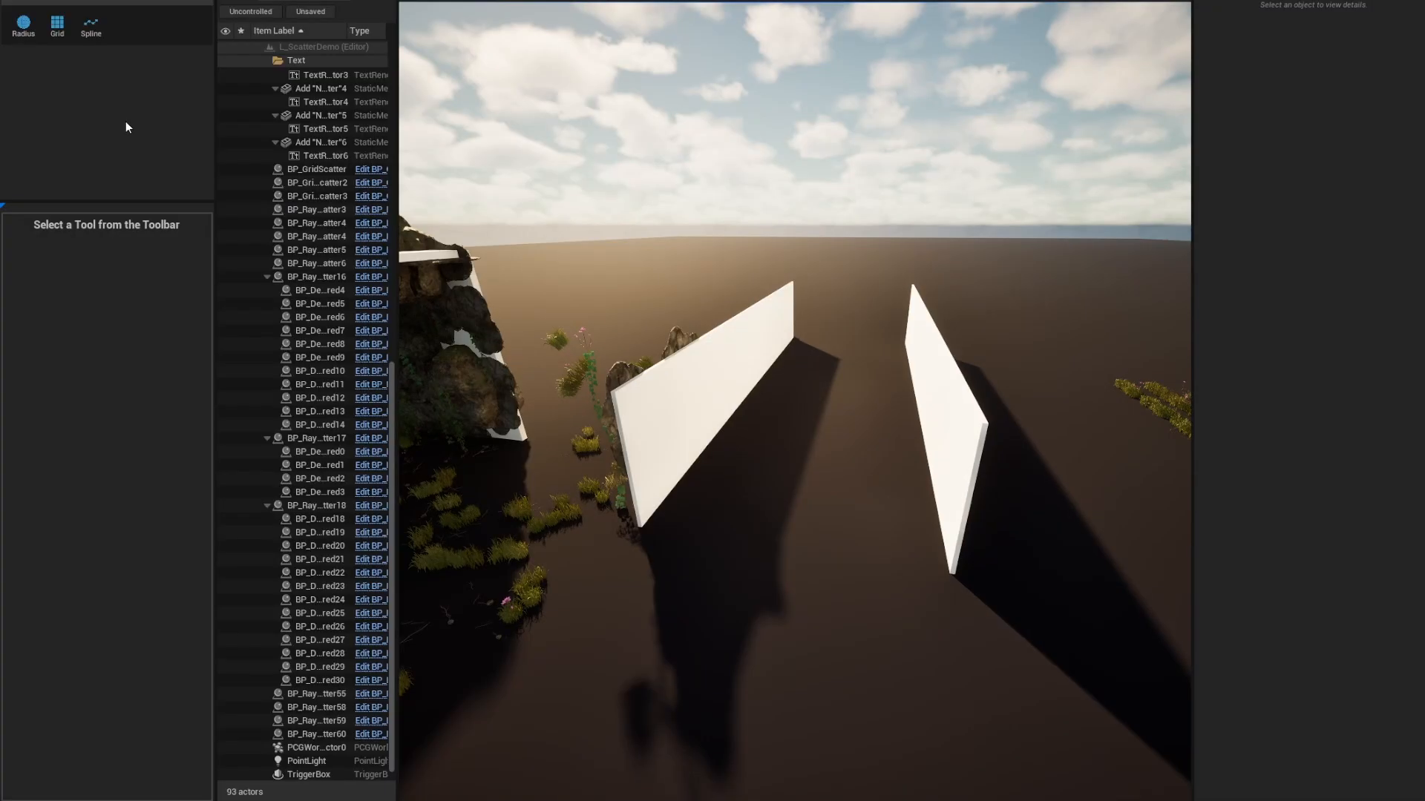
left_click(89, 25)
mouse_move(677, 674)
left_mouse_down()
mouse_move(750, 624)
mouse_move(835, 291)
left_mouse_up()
Fly along the lane to the jitter sign and start a Grid Scatter there.
mouse_move(834, 291)
right_mouse_down()
mouse_move(822, 336)
mouse_move(848, 260)
mouse_move(779, 291)
mouse_move(824, 295)
mouse_move(816, 304)
right_mouse_up()
key("w")
key("d")
key("s")
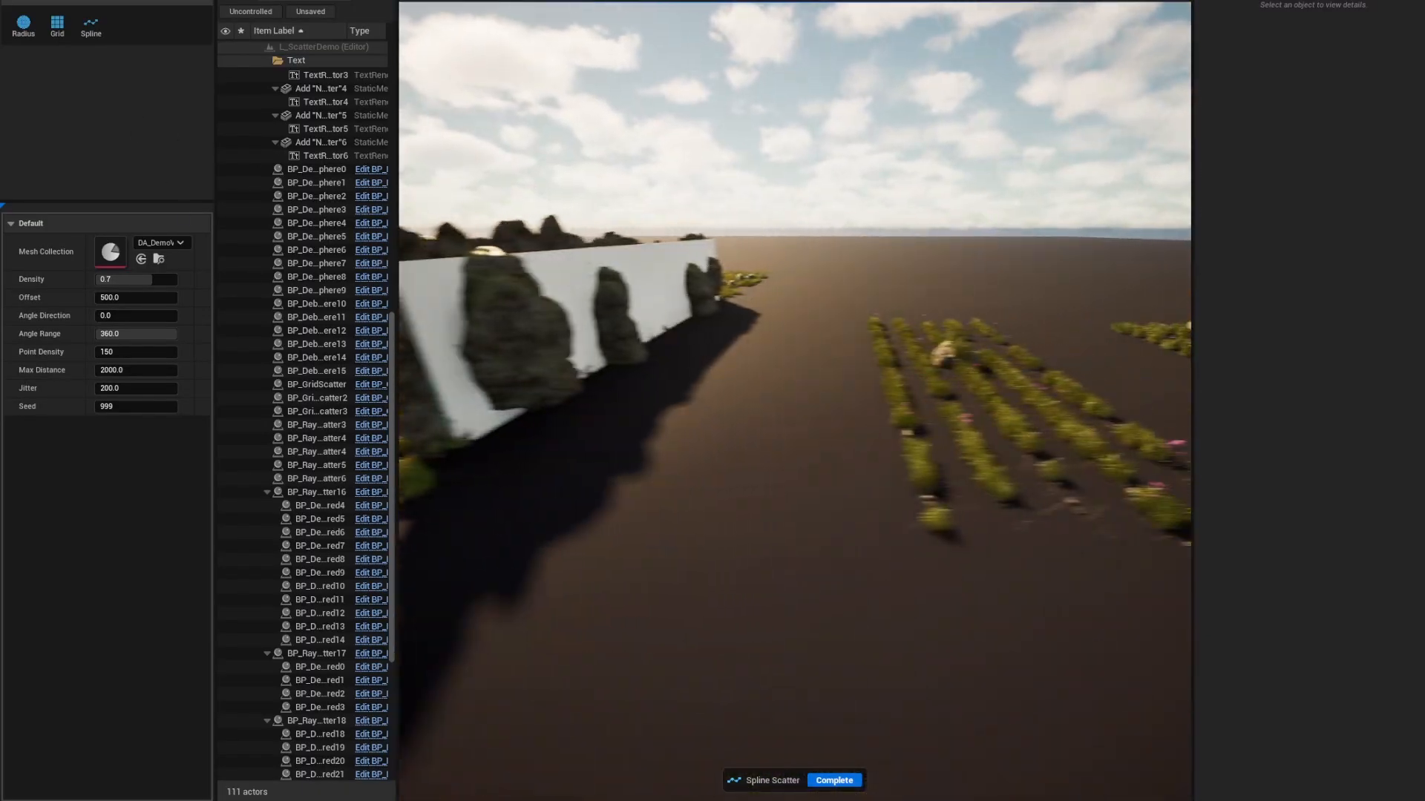
key("d")
right_click_drag(816, 305, 858, 319)
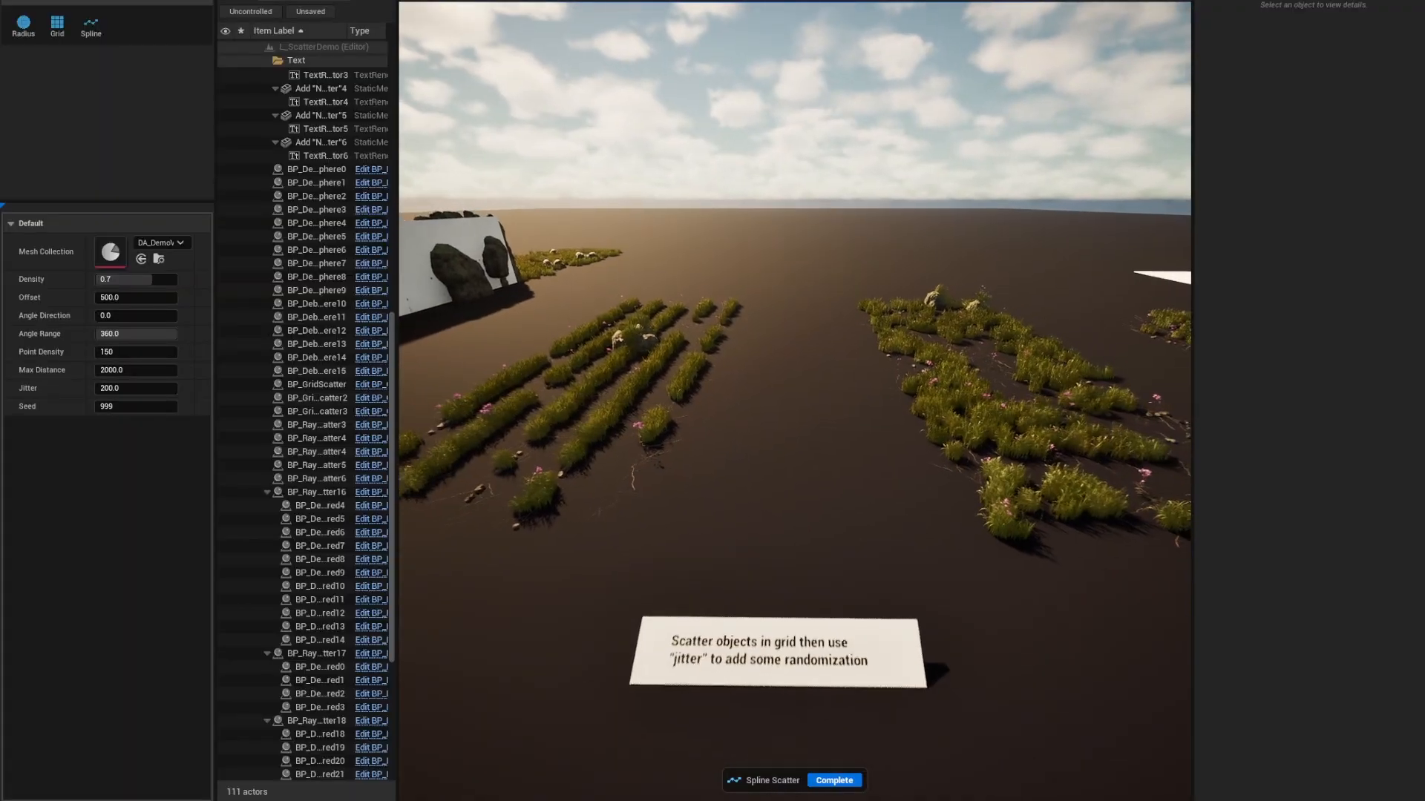
left_click(56, 27)
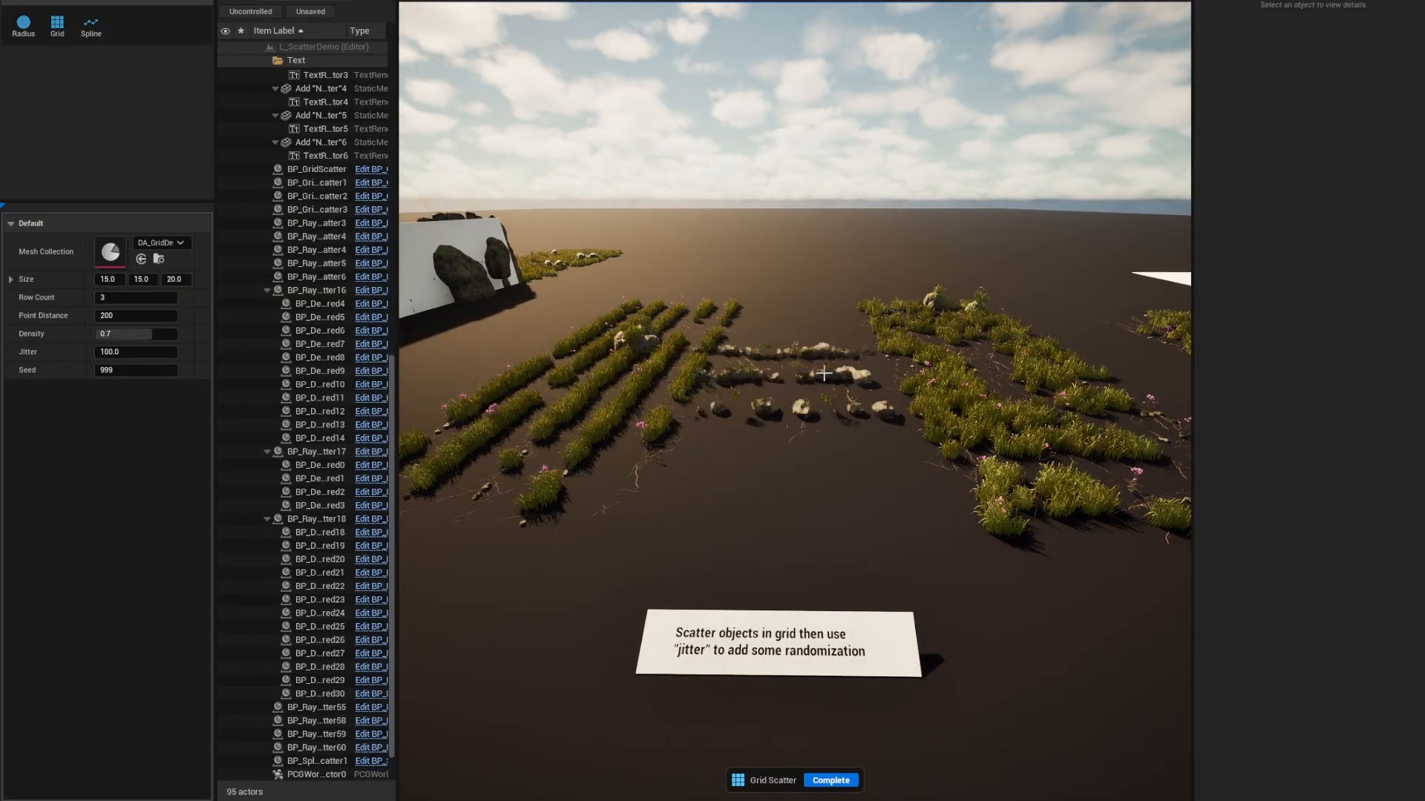
Select the BP_GridScatter grass rows and set its Jitter to 50.
key("Escape")
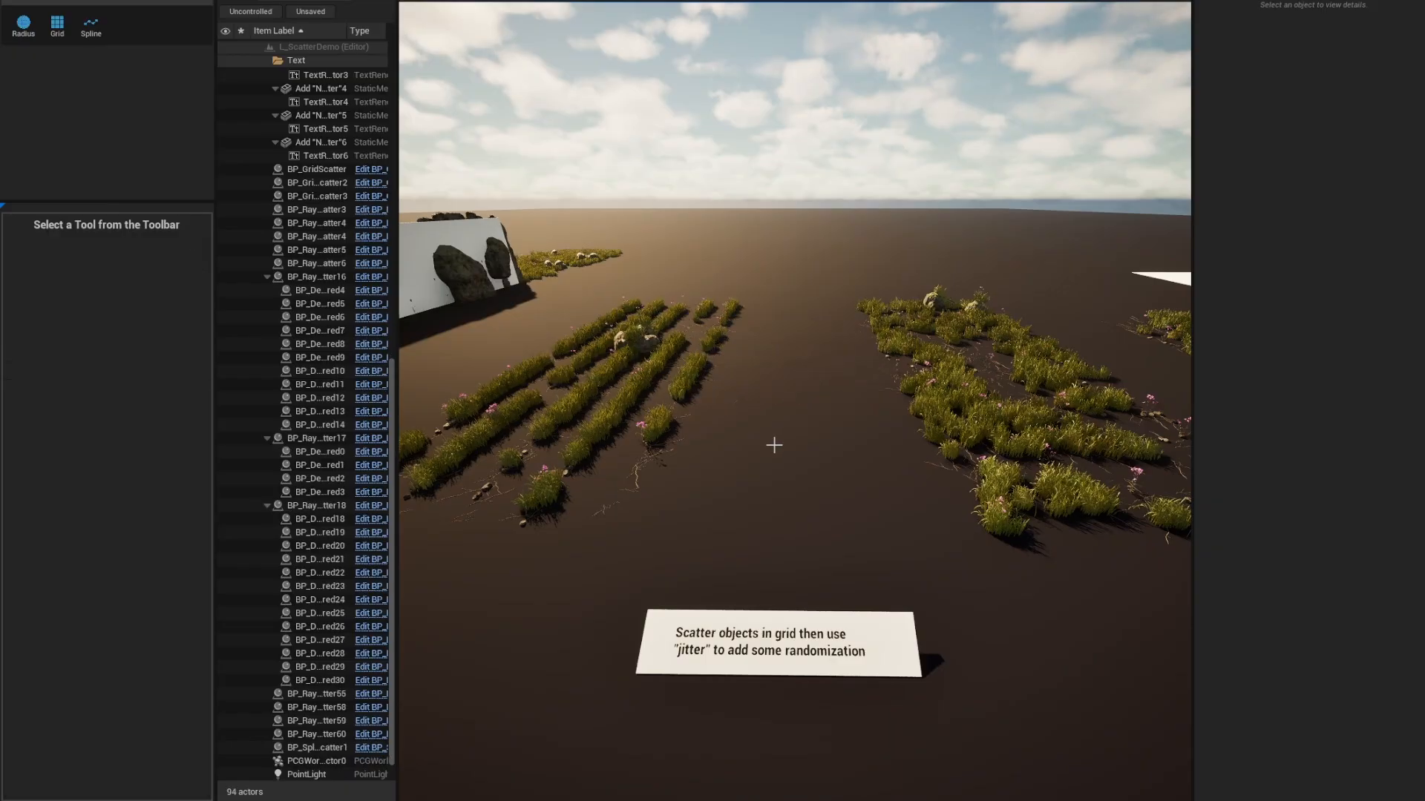
key("a")
mouse_move(708, 407)
right_mouse_down()
mouse_move(701, 417)
mouse_move(709, 406)
right_mouse_up()
key("w")
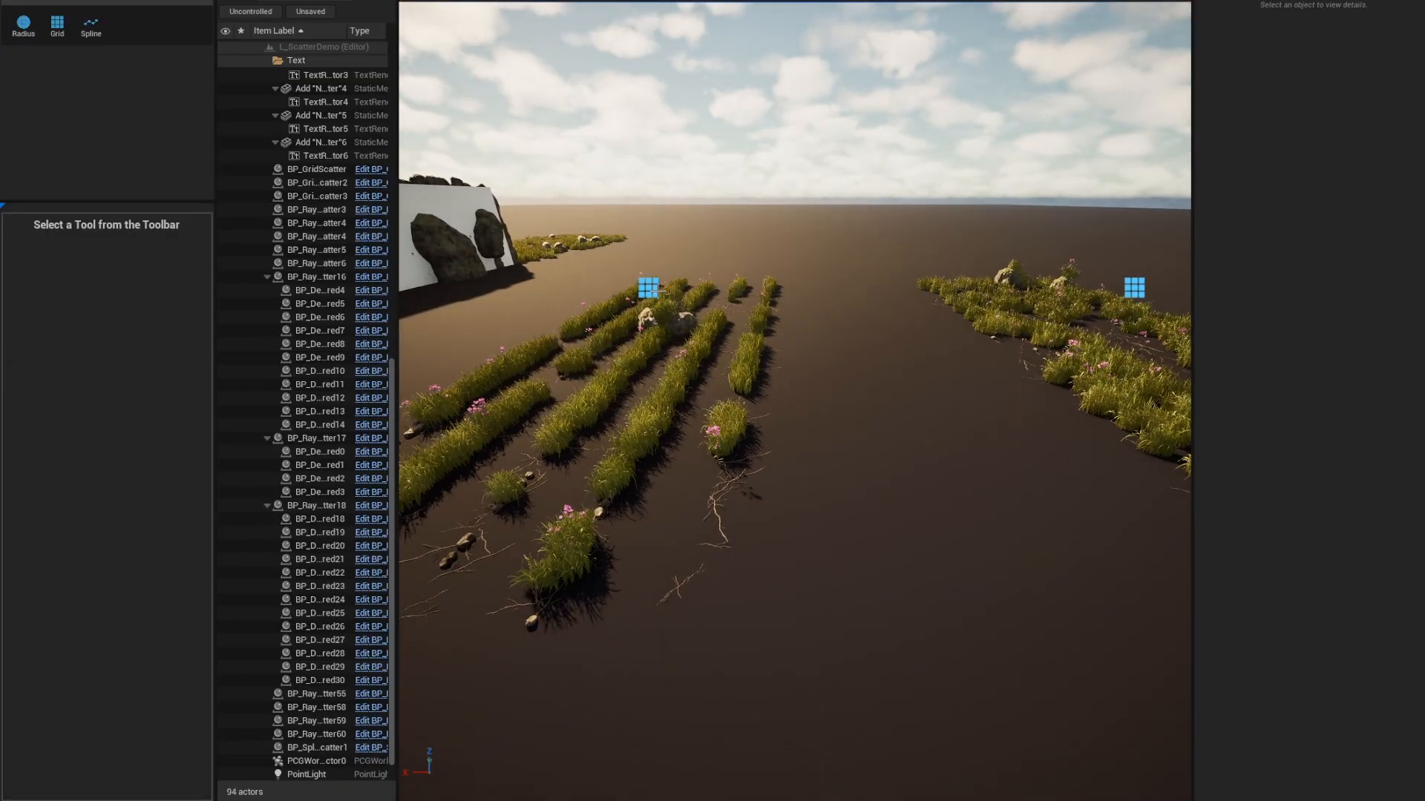
left_click(585, 361)
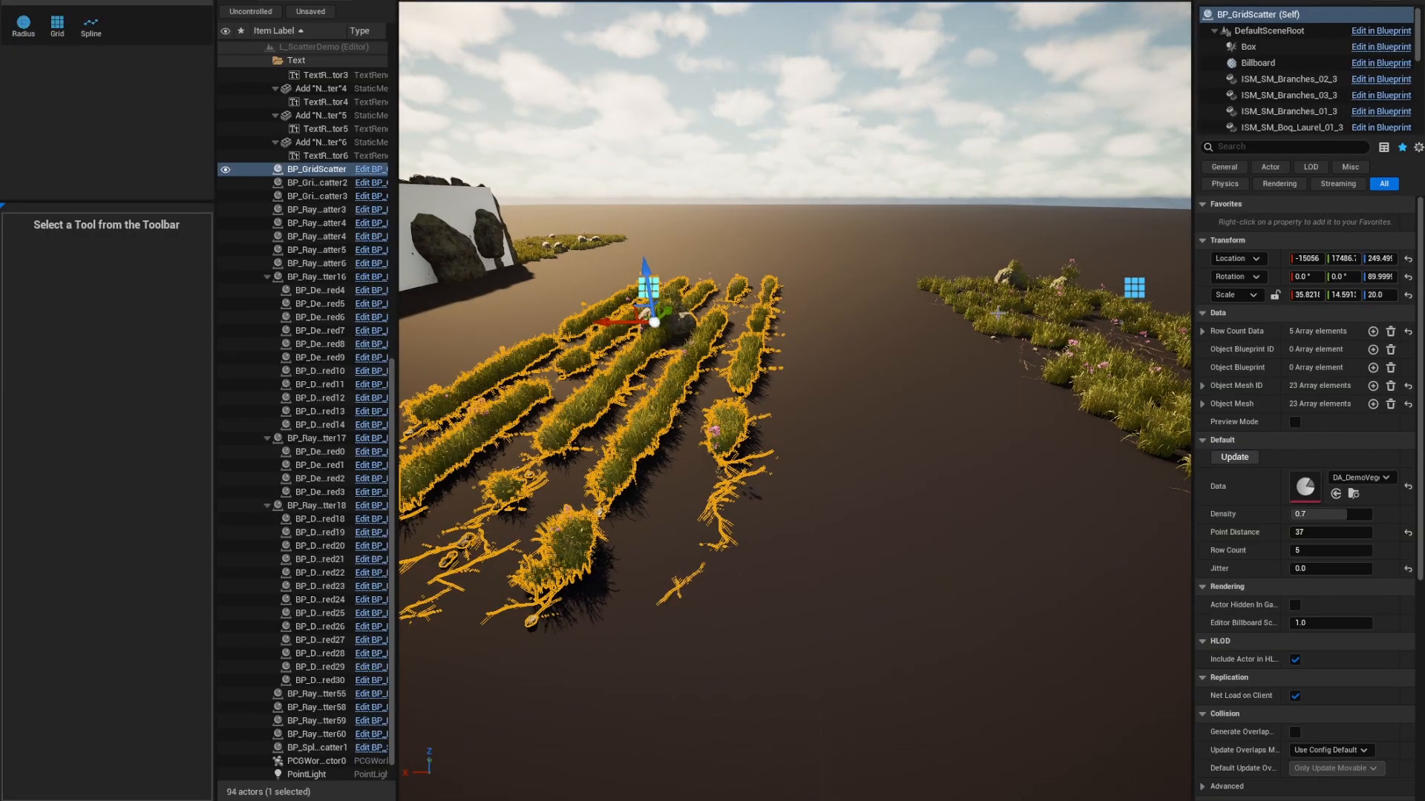
mouse_move(1329, 570)
left_mouse_down()
mouse_move(1387, 570)
mouse_move(1330, 570)
mouse_move(1352, 570)
mouse_move(1346, 553)
mouse_move(1359, 553)
mouse_move(1342, 549)
left_mouse_up()
left_click(1407, 570)
Stretch the grid scatter along Y and X into a longer, wider grass patch.
scroll(879, 475, "down", 5)
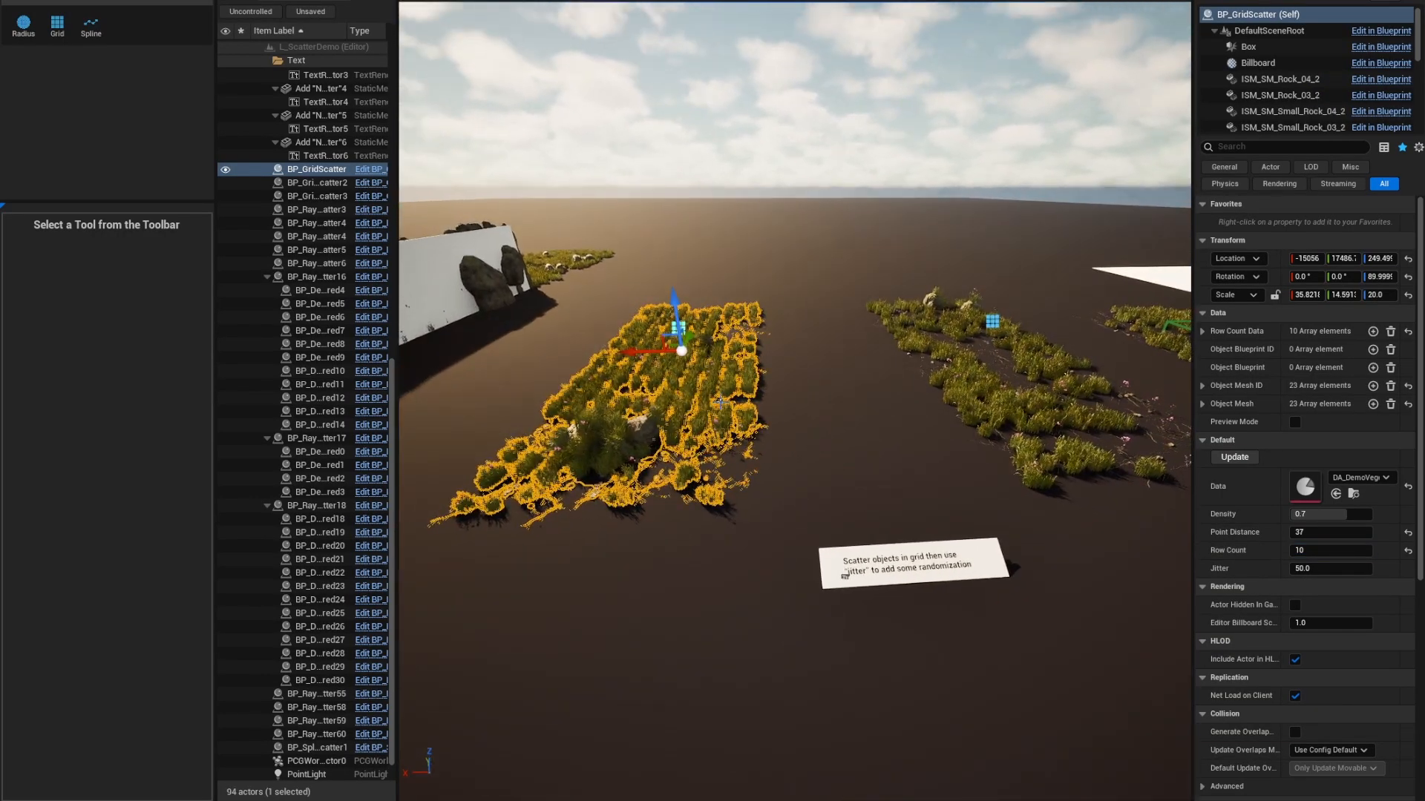
left_click_drag(727, 353, 729, 354)
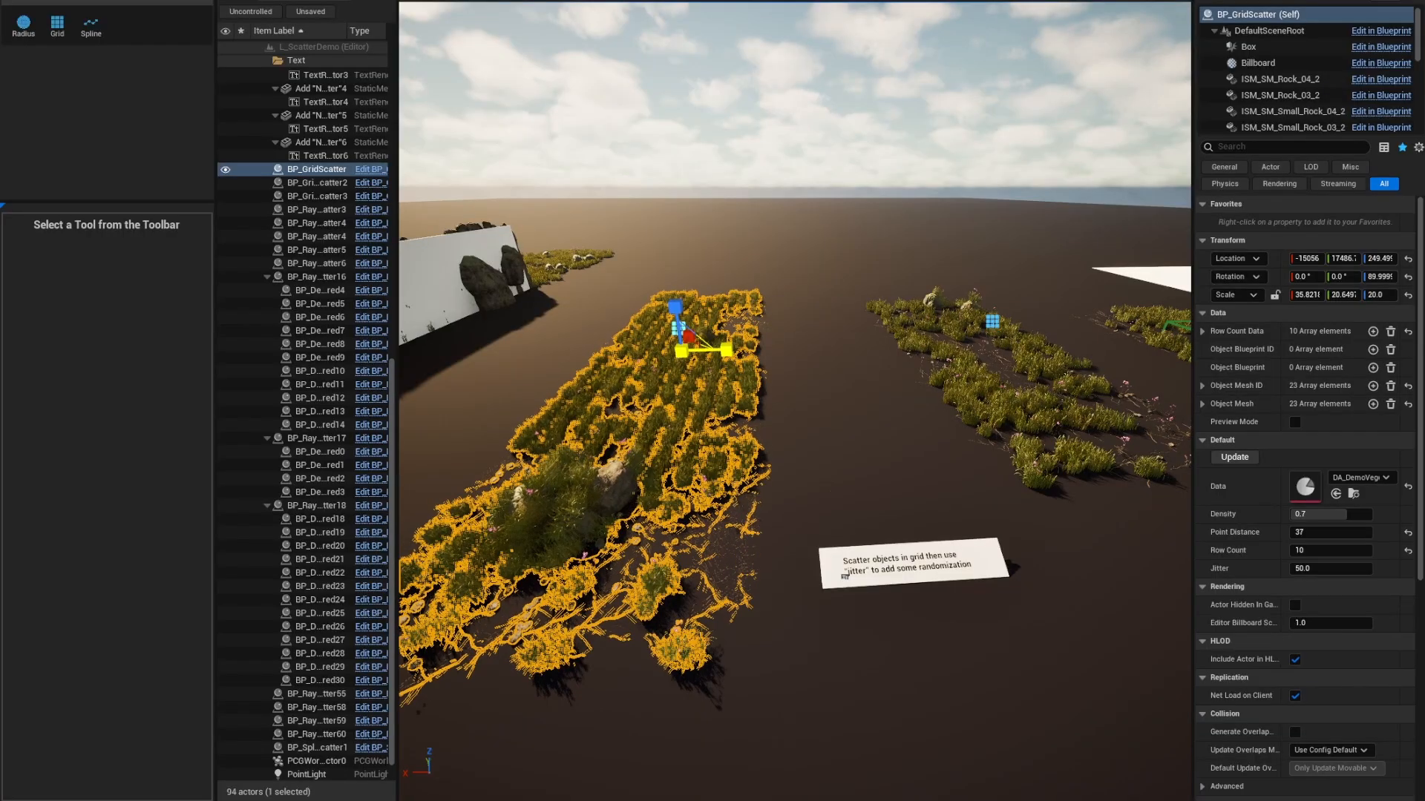
right_click_drag(749, 337, 701, 328)
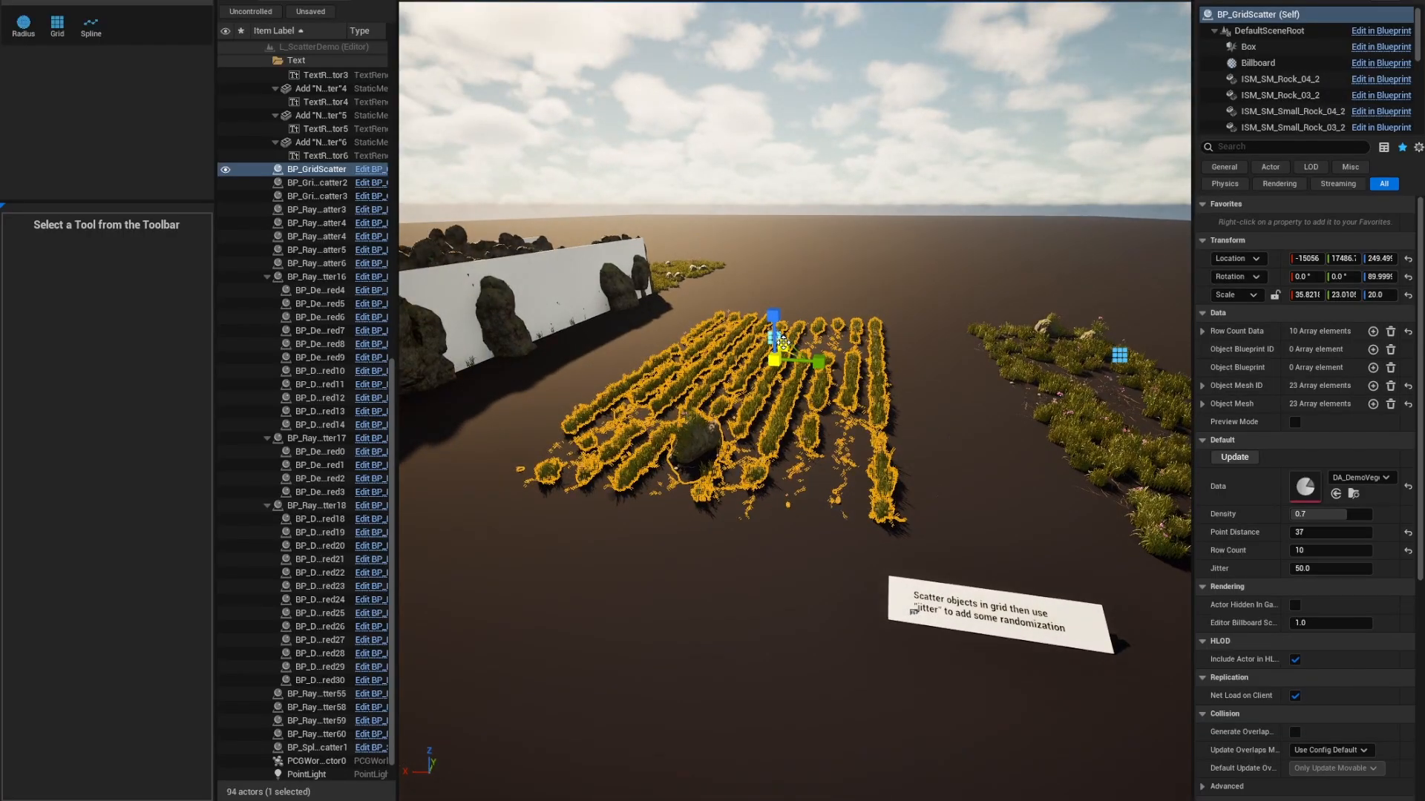
left_click_drag(783, 345, 826, 362)
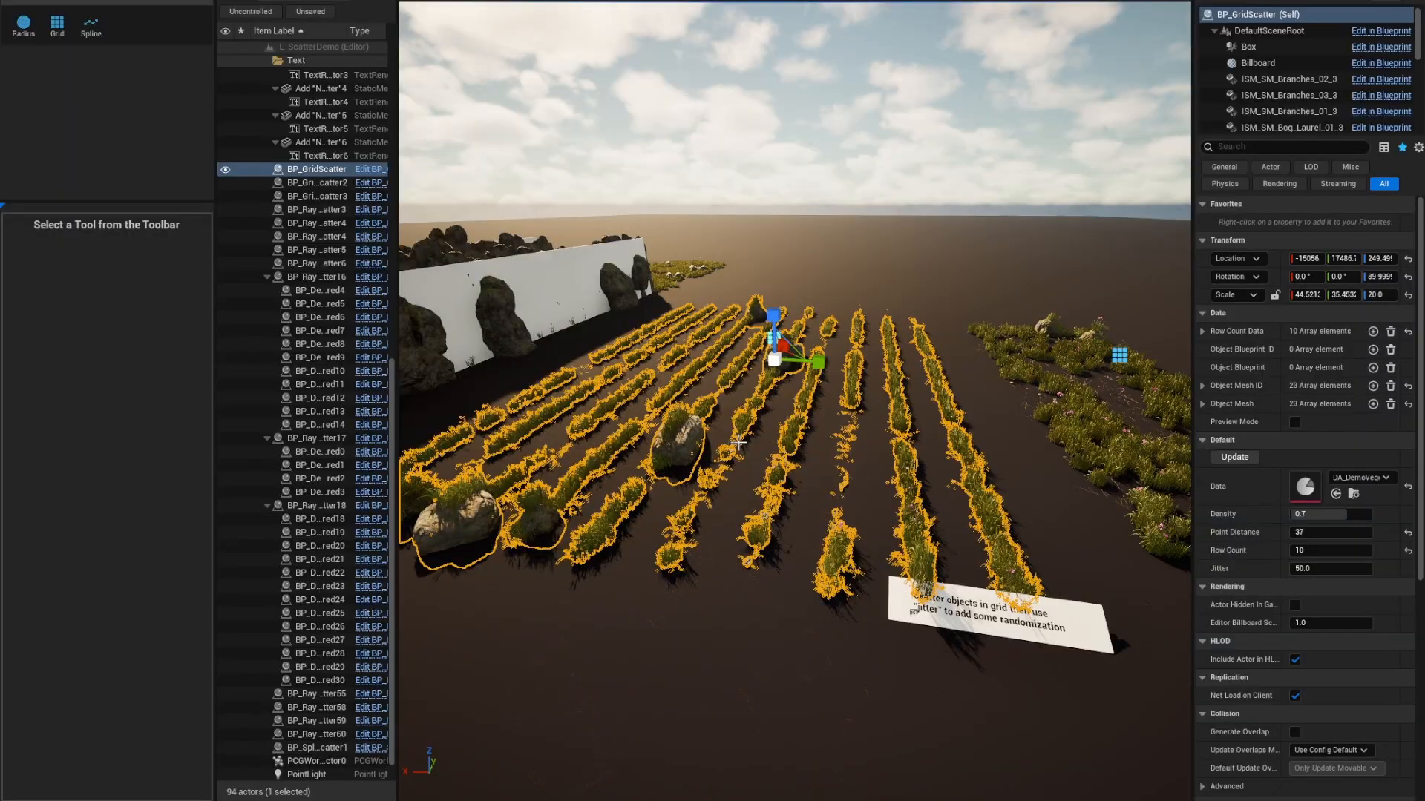
mouse_move(739, 443)
right_mouse_down()
mouse_move(855, 443)
mouse_move(827, 468)
mouse_move(798, 435)
mouse_move(792, 447)
mouse_move(851, 445)
right_mouse_up()
Select and frame the BP_GridScatter3 grass patch, then the trigger box.
left_click(796, 434)
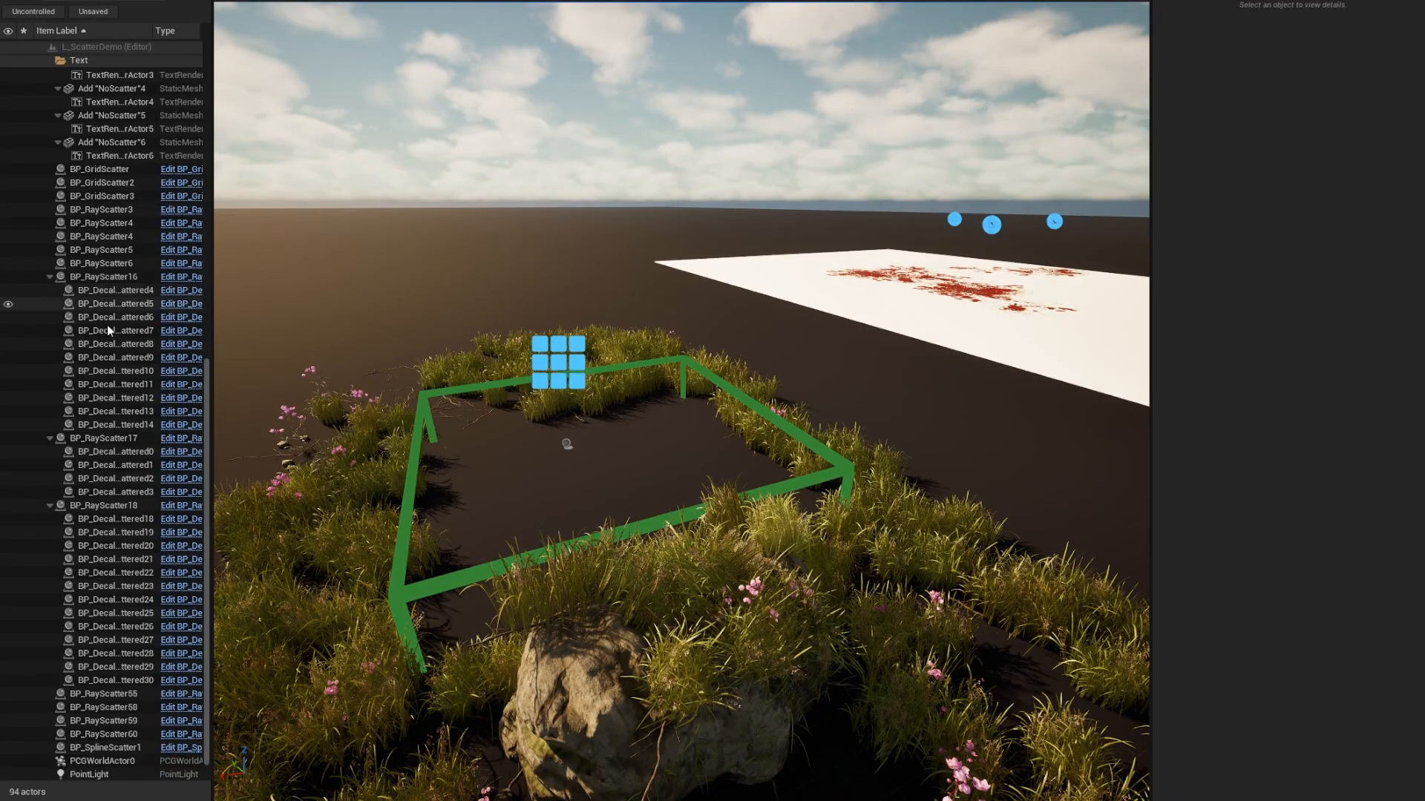
scroll(88, 763, "down", 1)
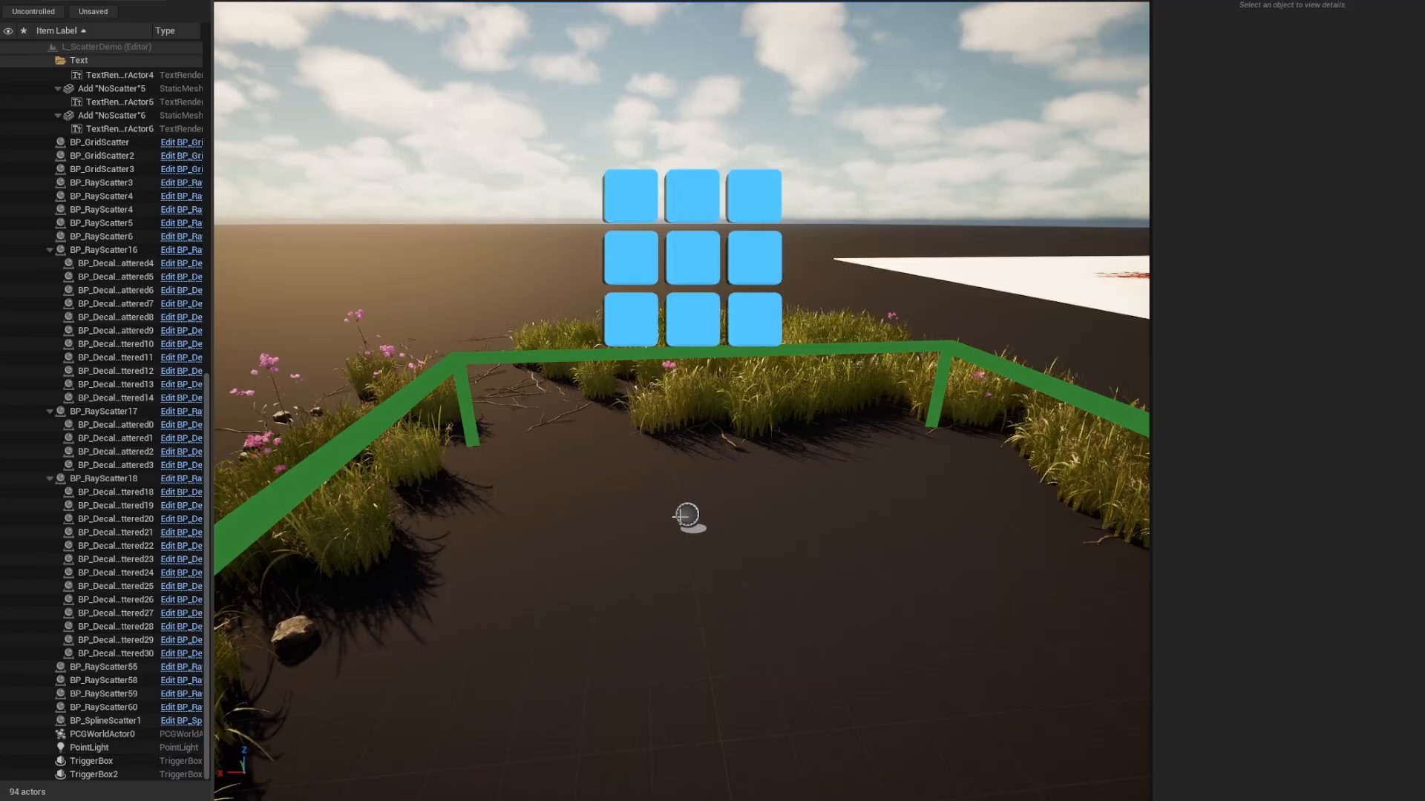
left_click(687, 513)
key("f")
scroll(1230, 500, "down", 2)
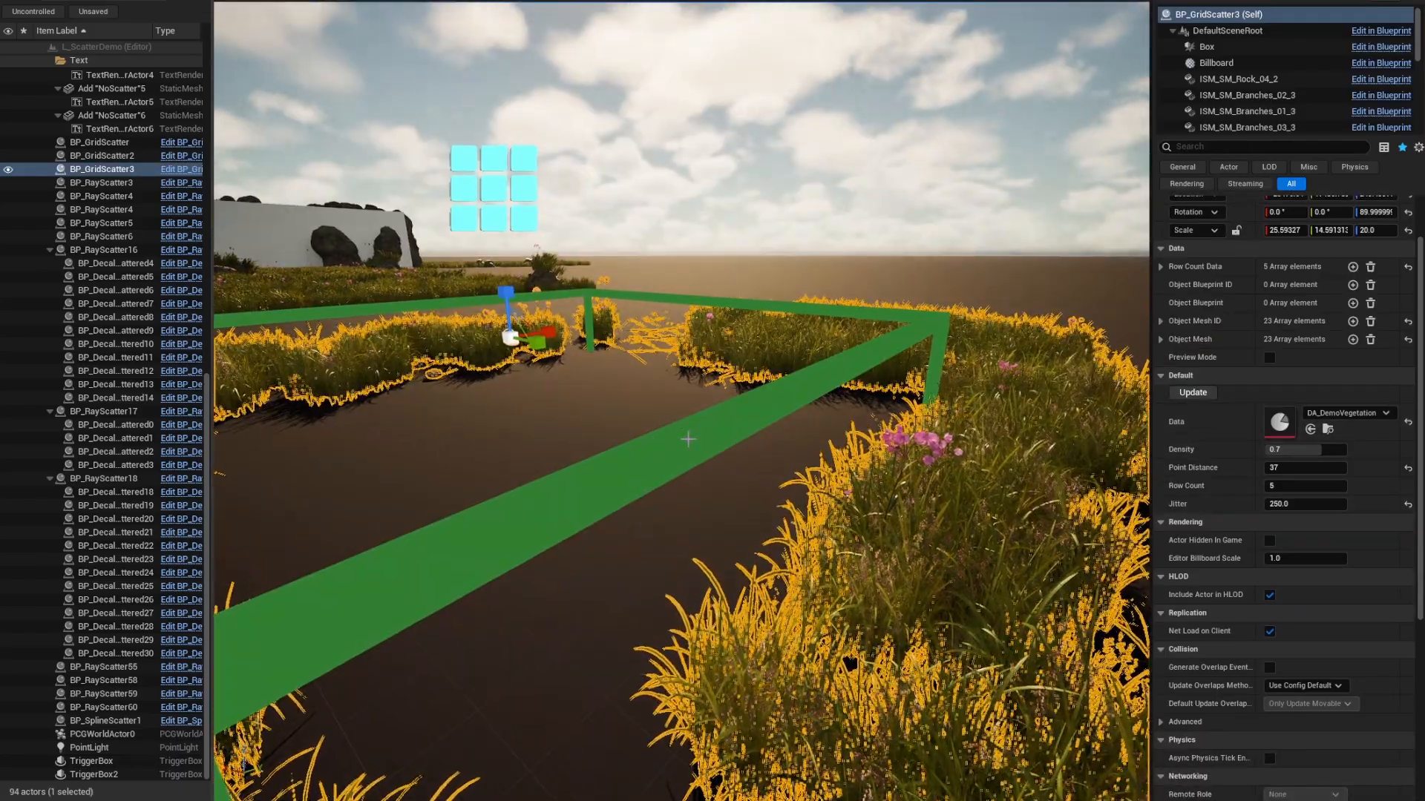
left_click(688, 439)
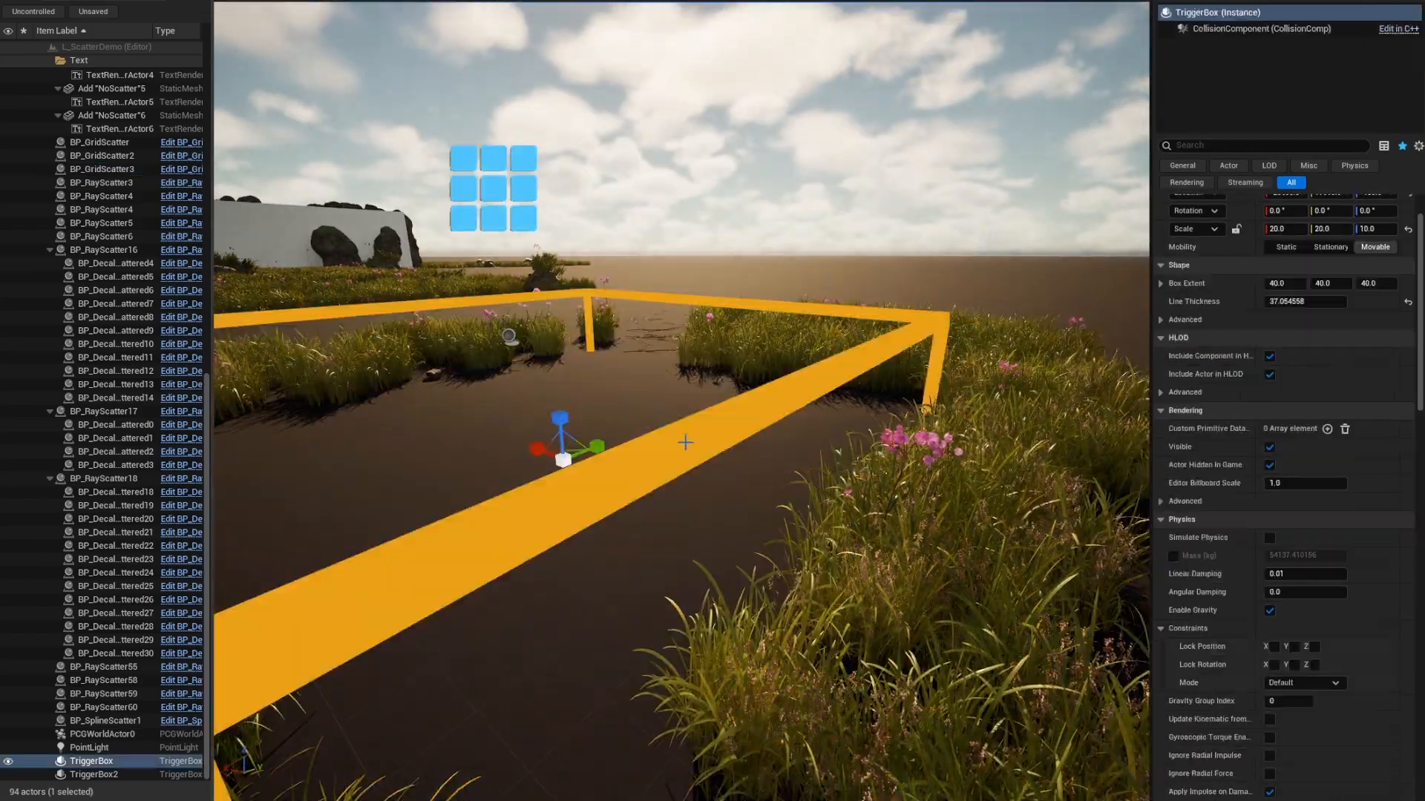
key("f")
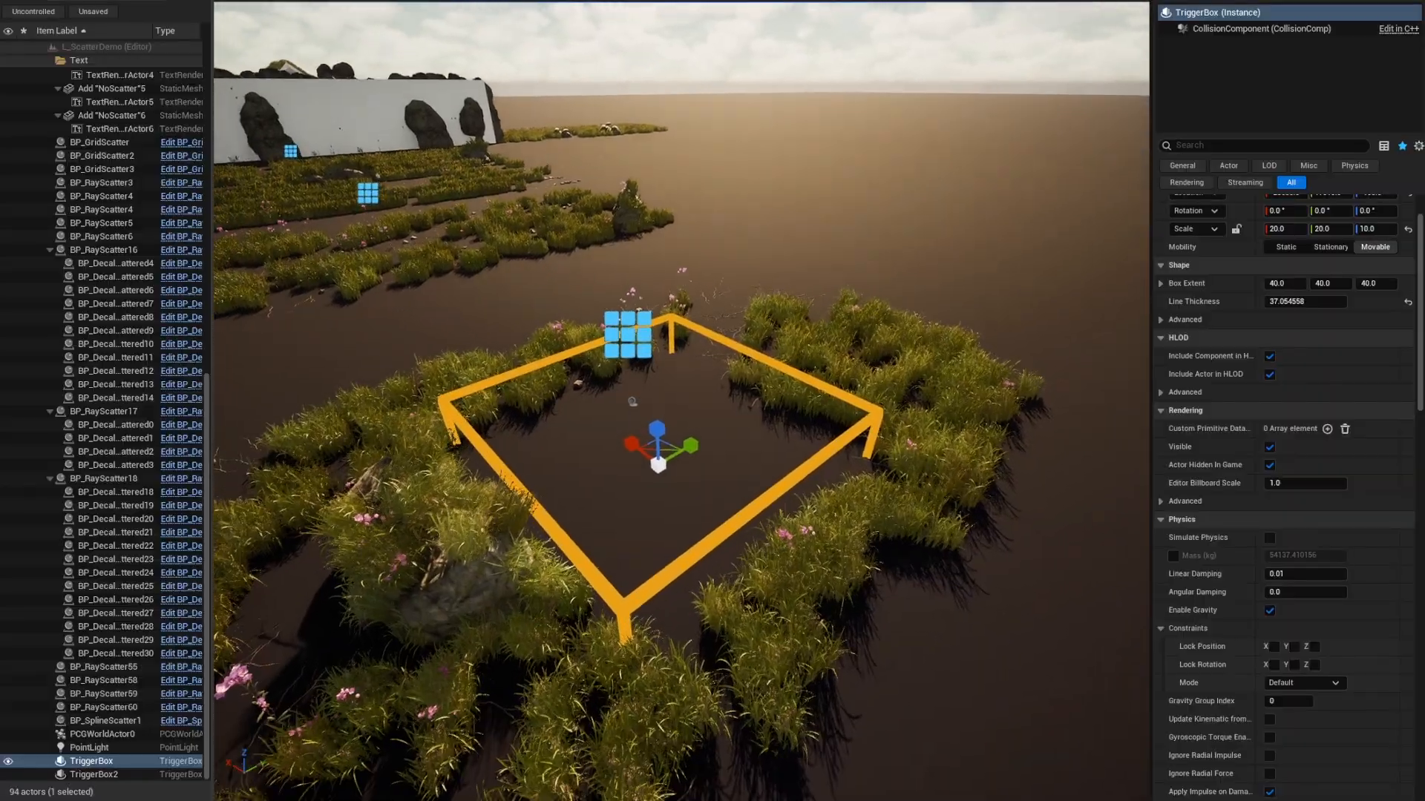
Filter the actor's Details properties by 'tag'.
scroll(1296, 341, "down", 15)
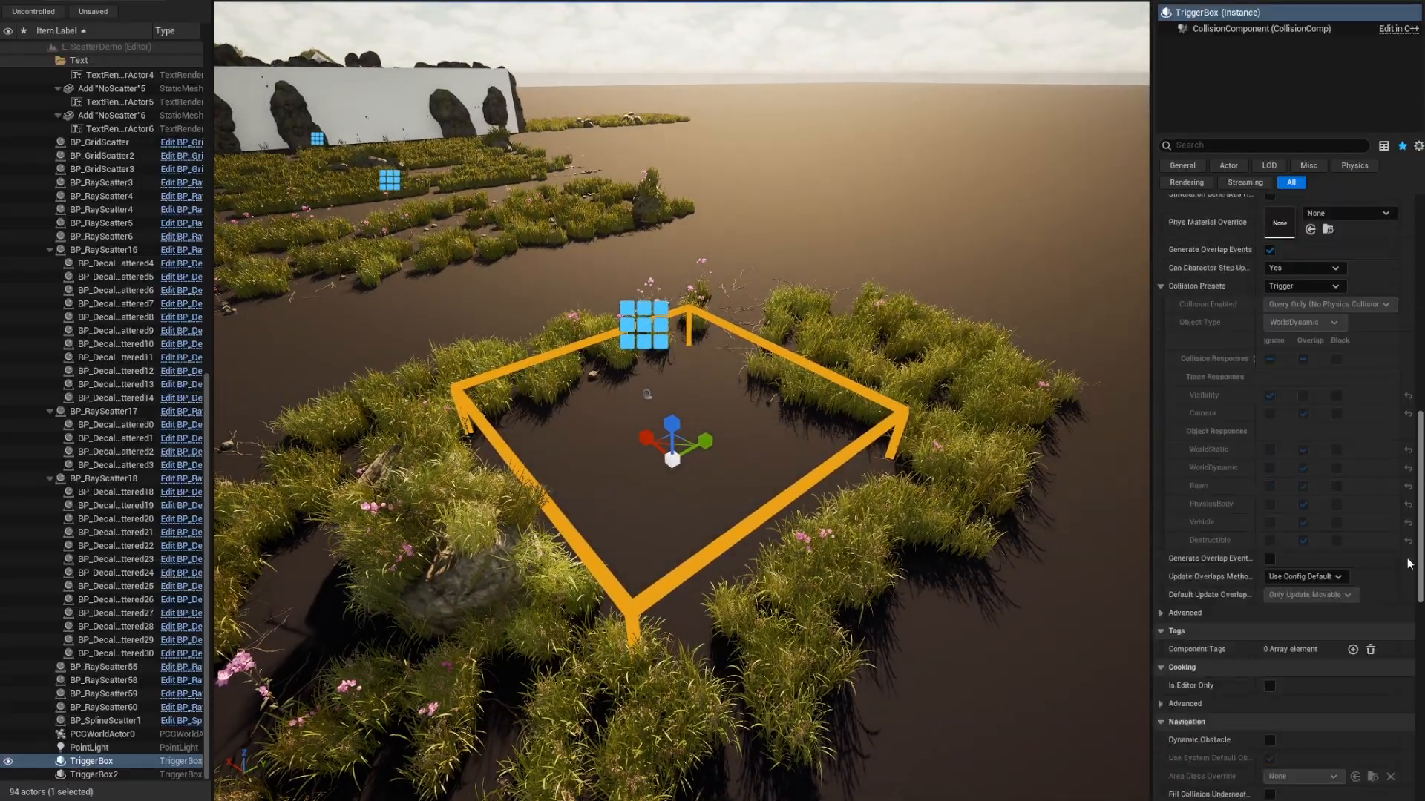
left_click(1256, 147)
type("tag")
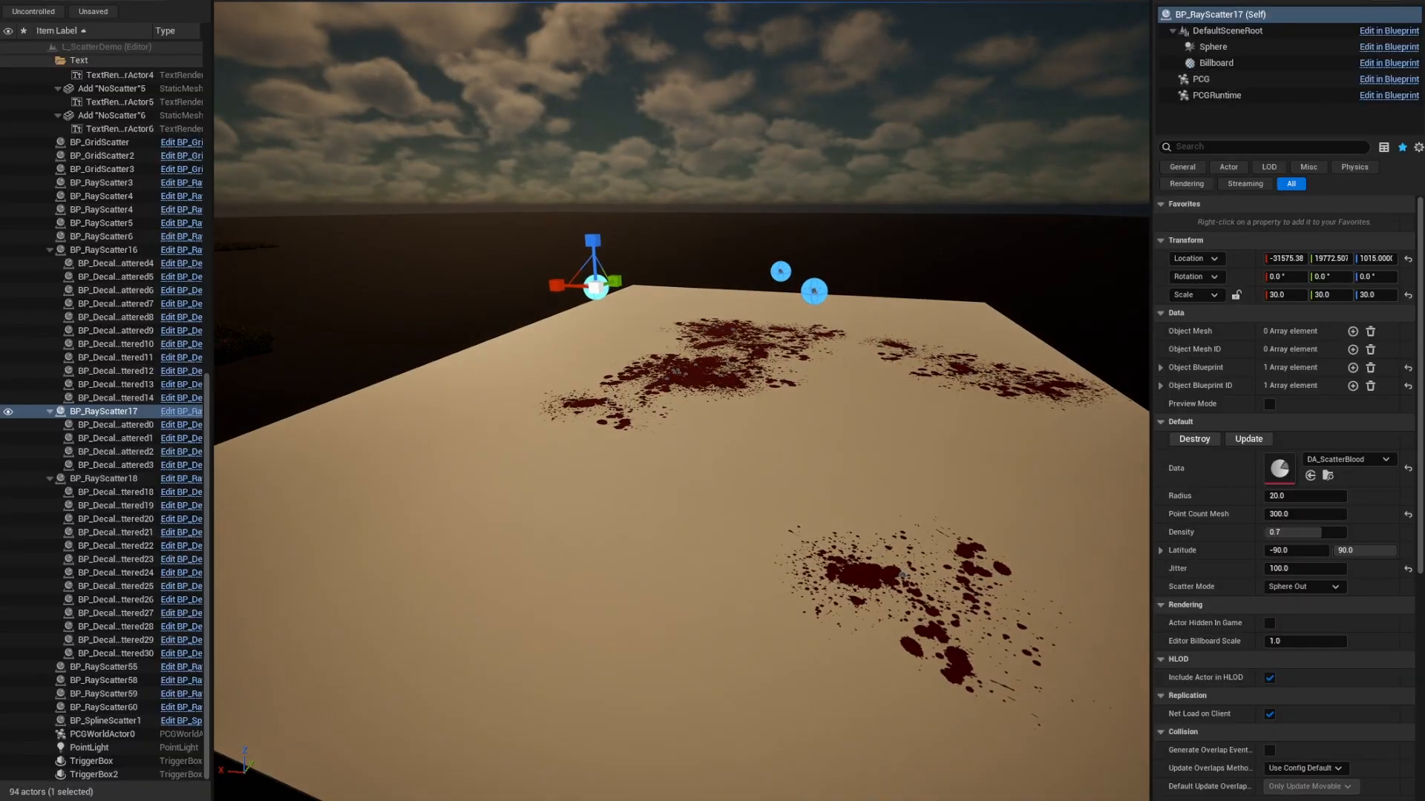
Move BP_RayScatter18 along X and Y across the plane so its blood decals re-scatter.
mouse_move(829, 361)
right_mouse_down()
mouse_move(830, 391)
mouse_move(831, 356)
right_mouse_up()
left_click(860, 292)
left_click_drag(753, 290, 714, 289)
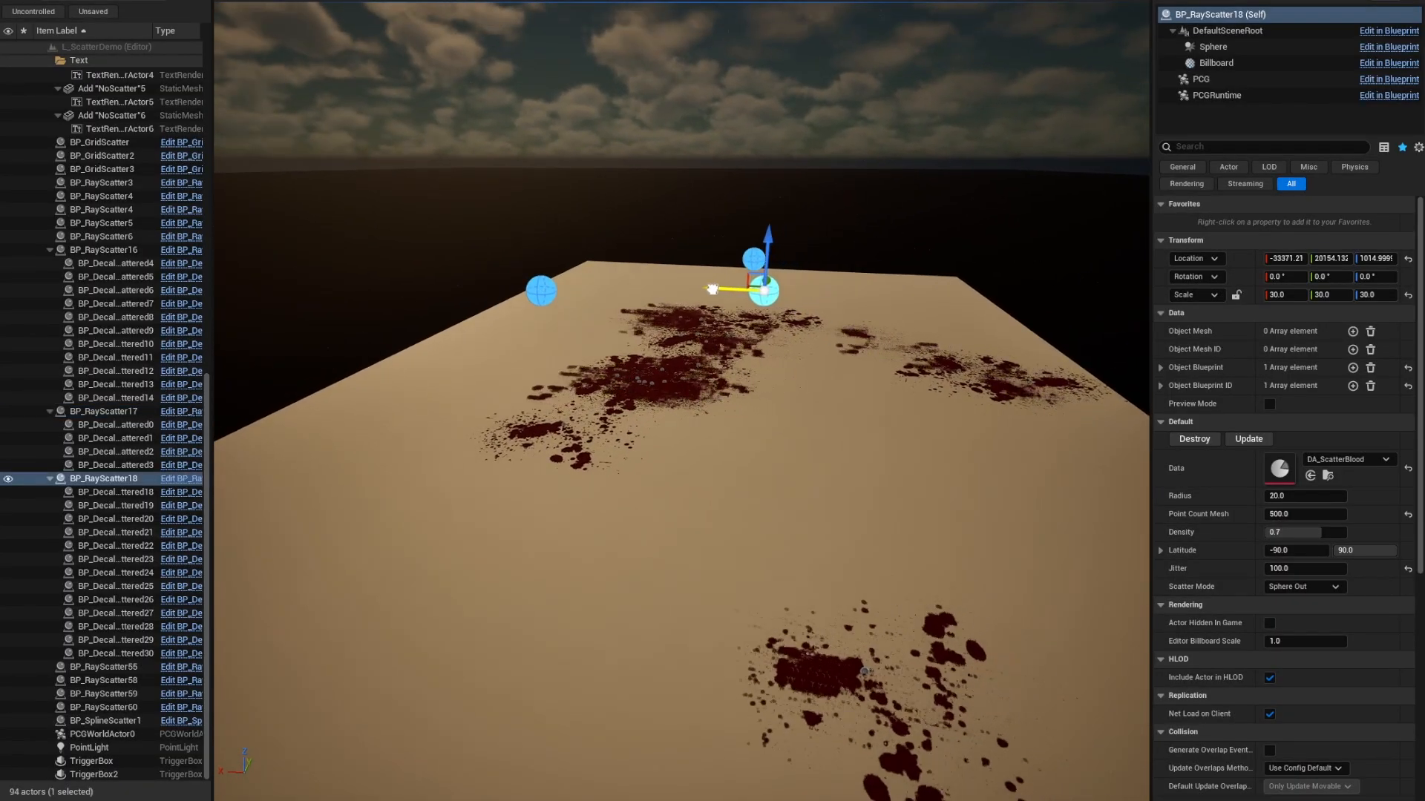
right_click_drag(713, 290, 653, 276)
left_click_drag(724, 322, 550, 406)
right_click_drag(792, 358, 742, 365)
Return to the grassy area and select BP_GridScatter3.
right_click_drag(861, 469, 827, 458)
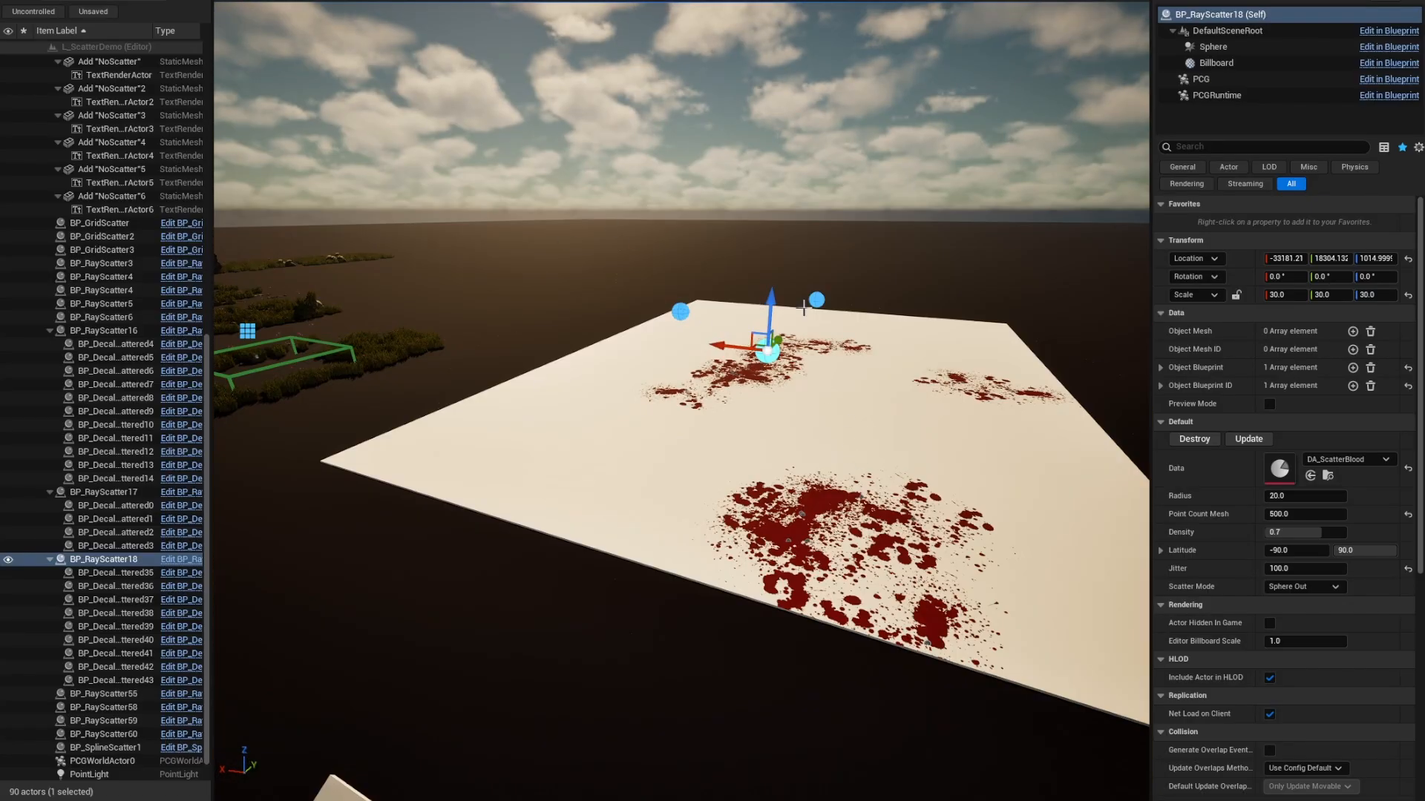
right_click_drag(804, 307, 688, 438)
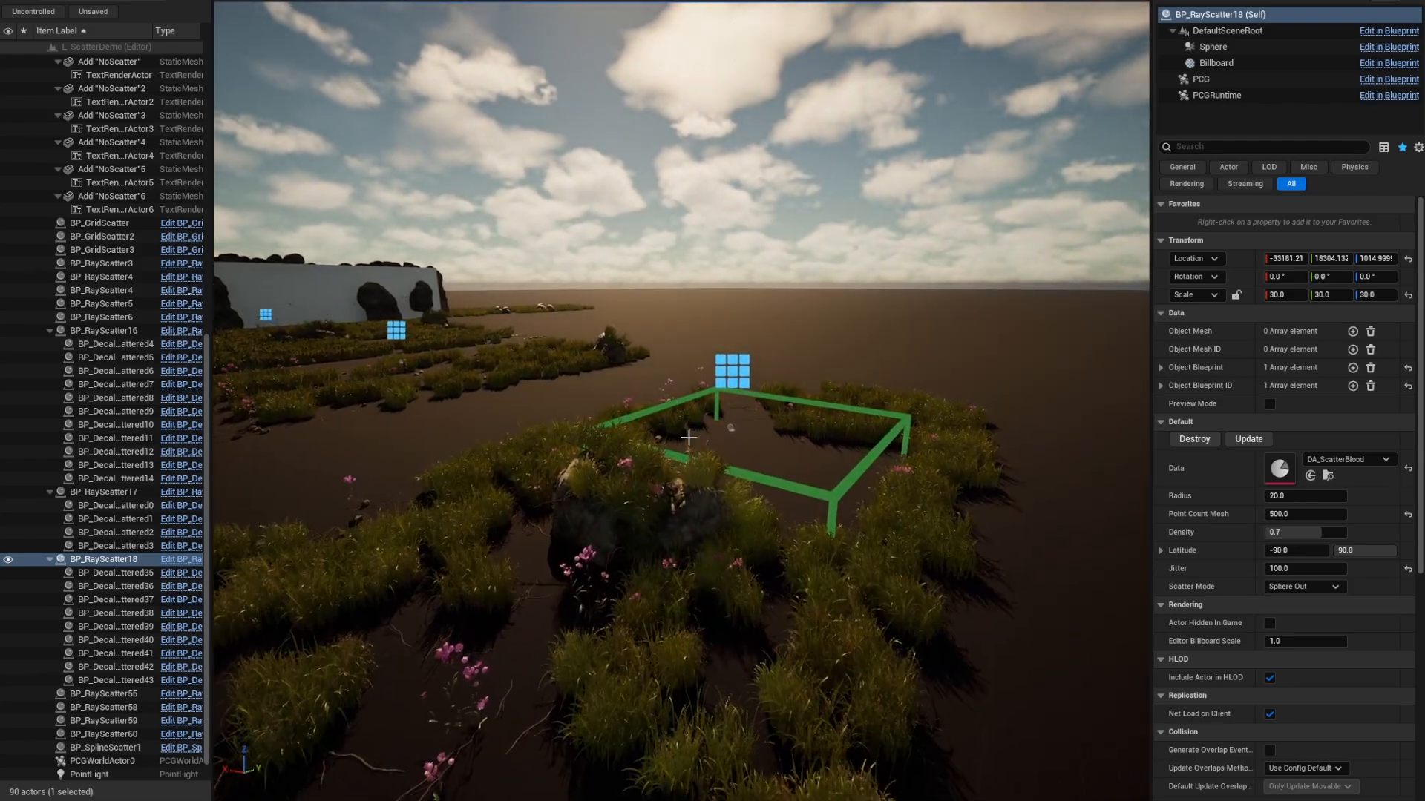
left_click(734, 371)
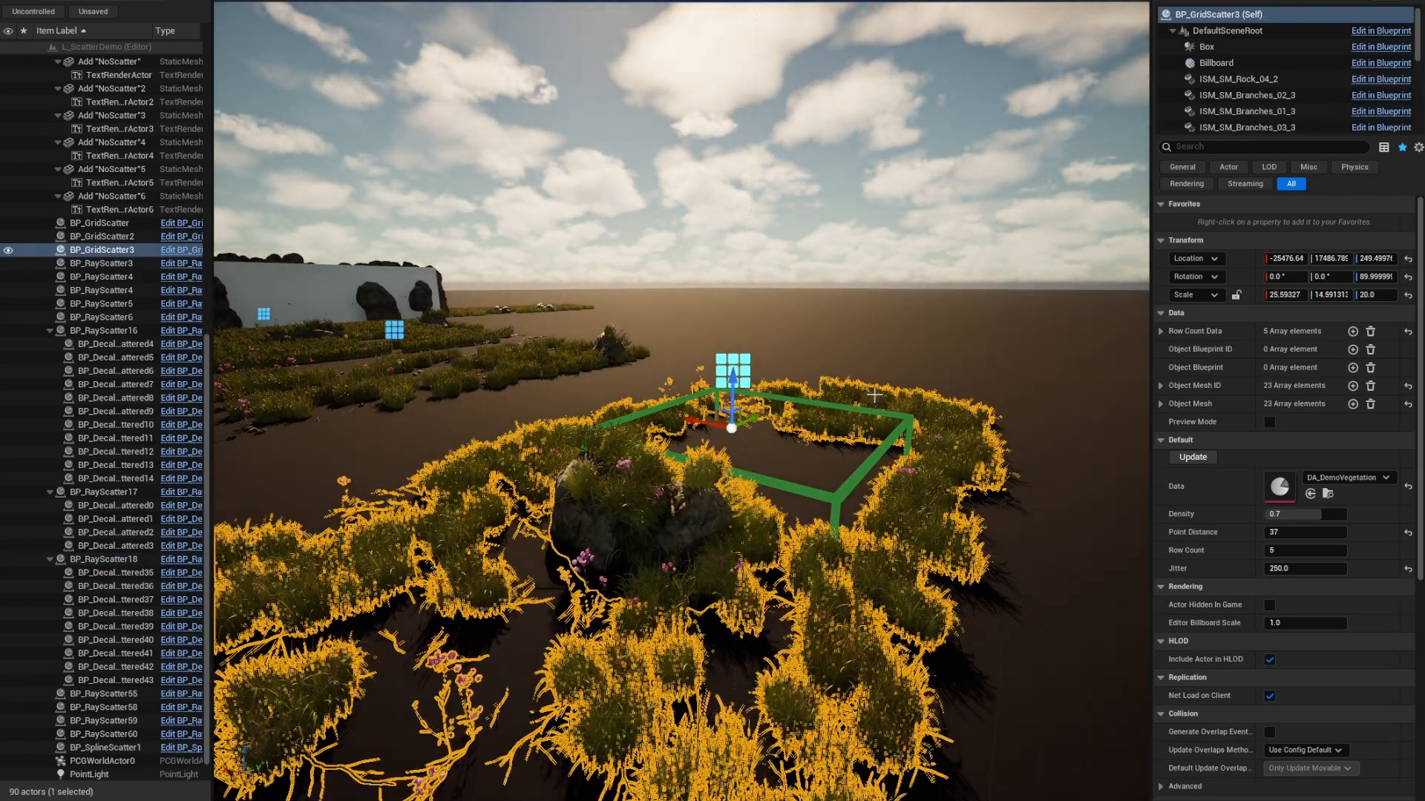
double_click(1284, 483)
left_click_drag(1170, 71, 843, 52)
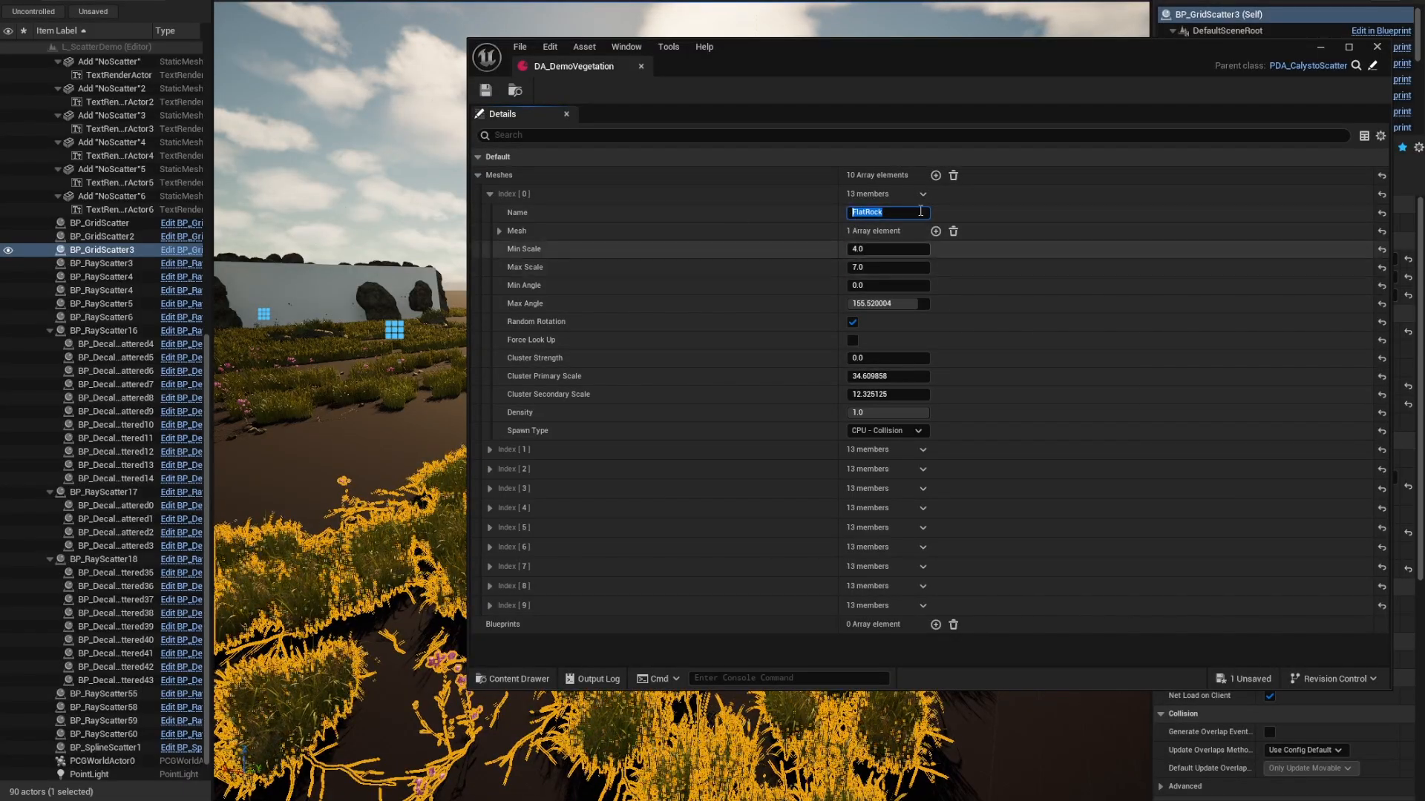
left_click(499, 231)
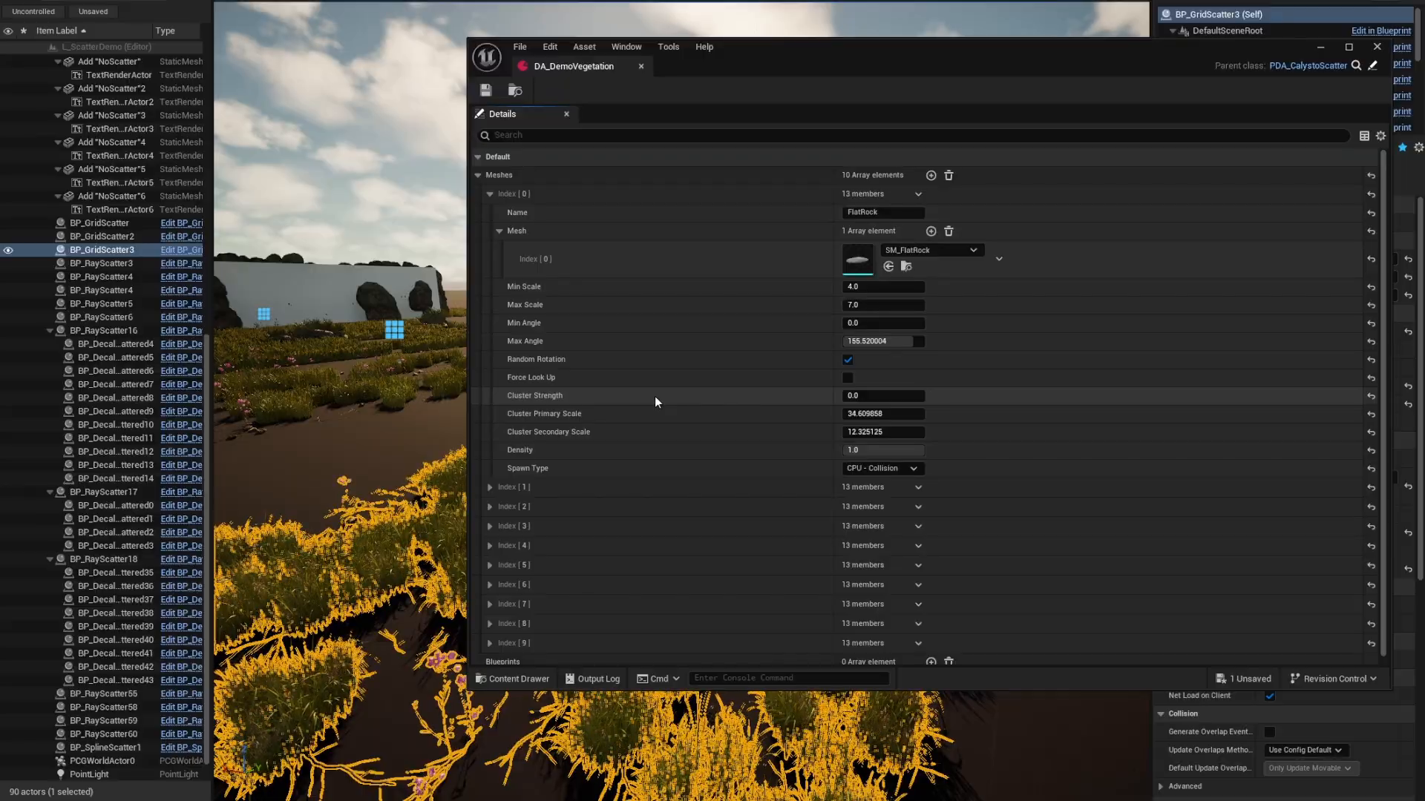
left_click(902, 470)
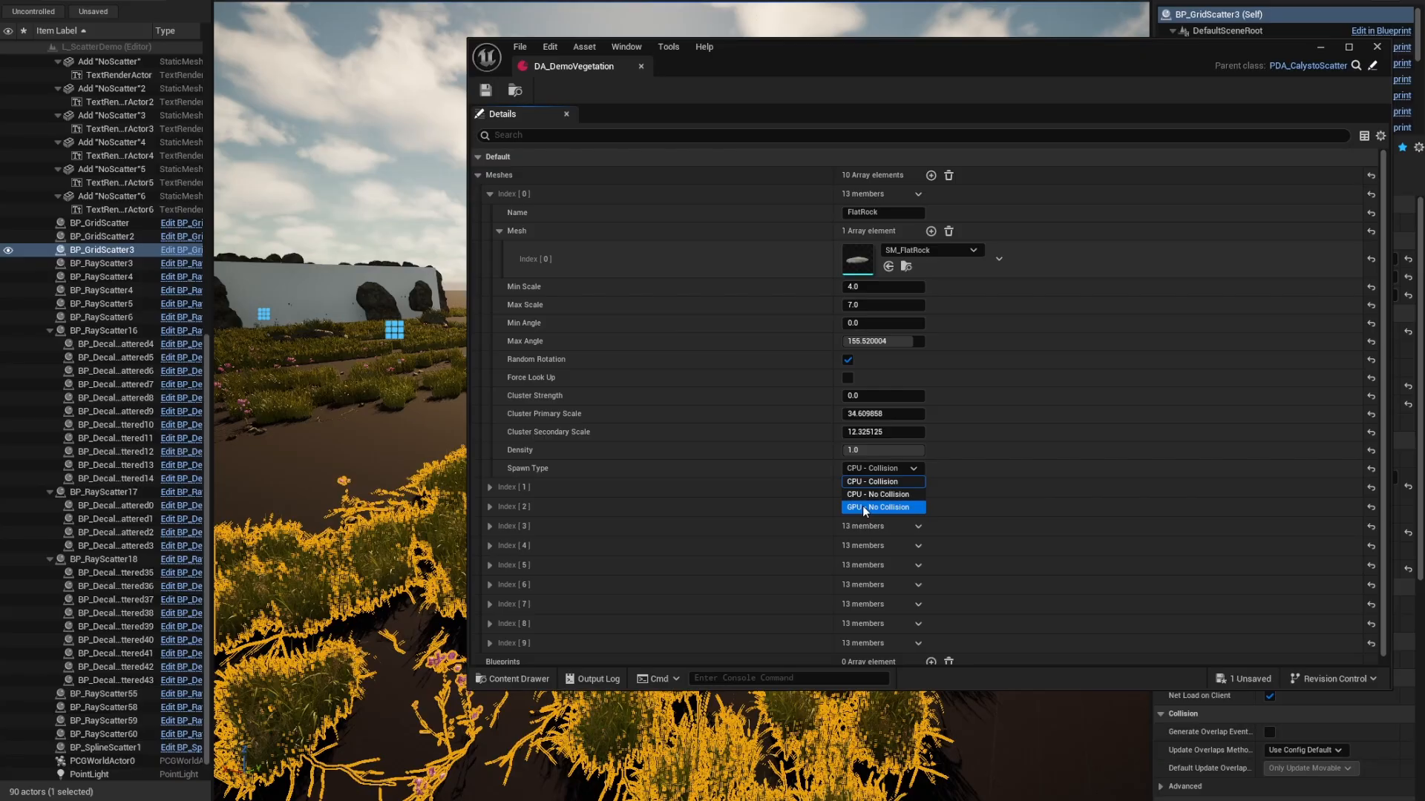
left_click(499, 230)
left_click(489, 194)
left_click(490, 252)
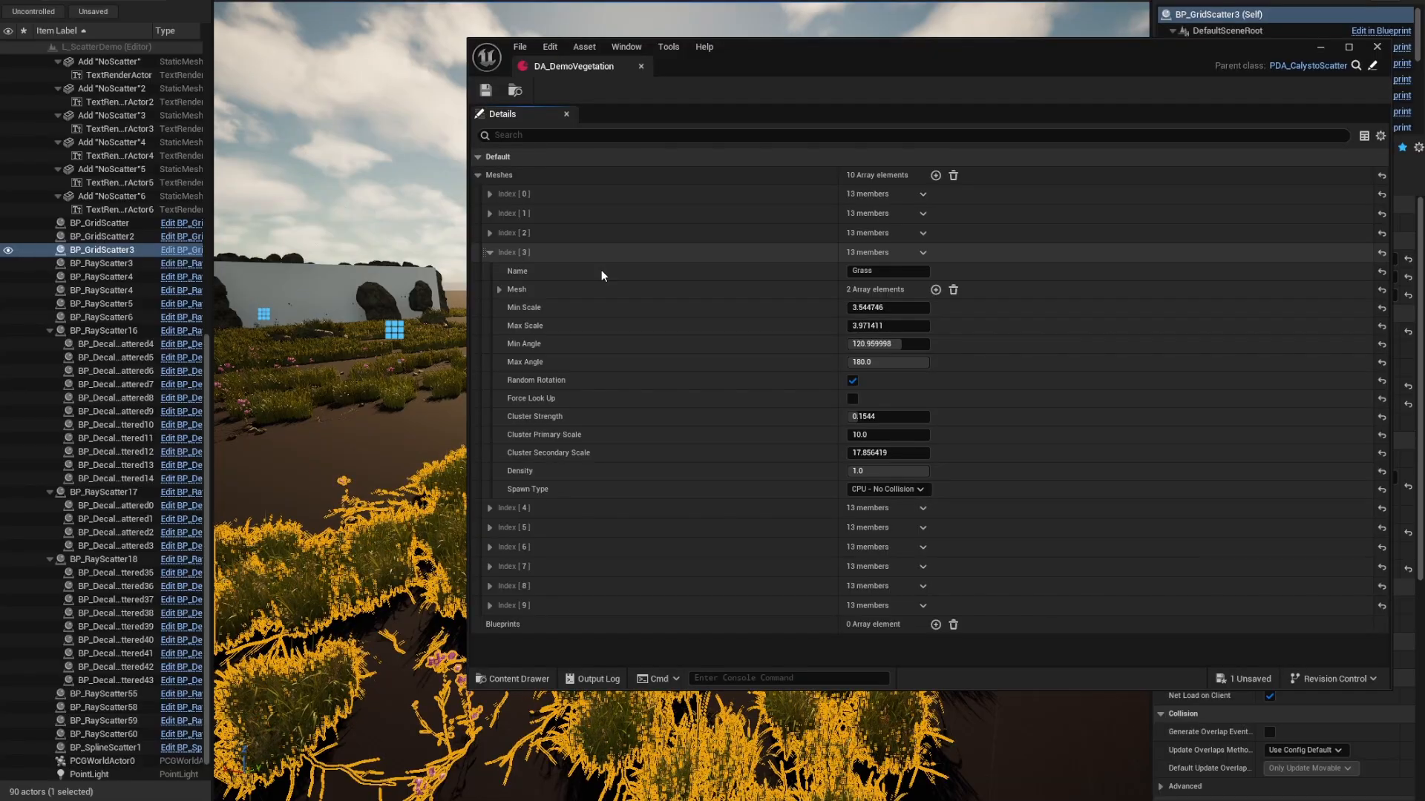
left_click_drag(902, 60, 1271, 39)
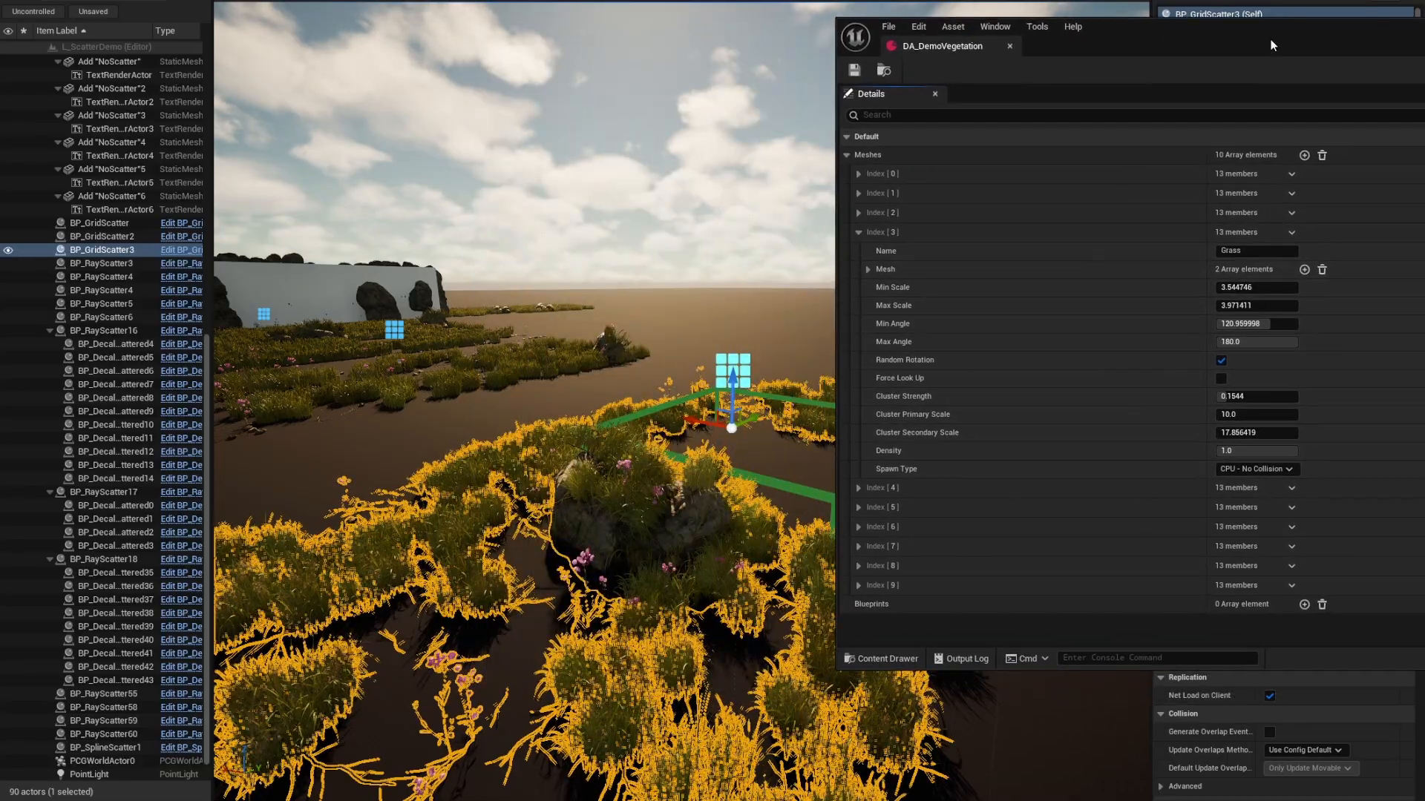
left_click(1240, 468)
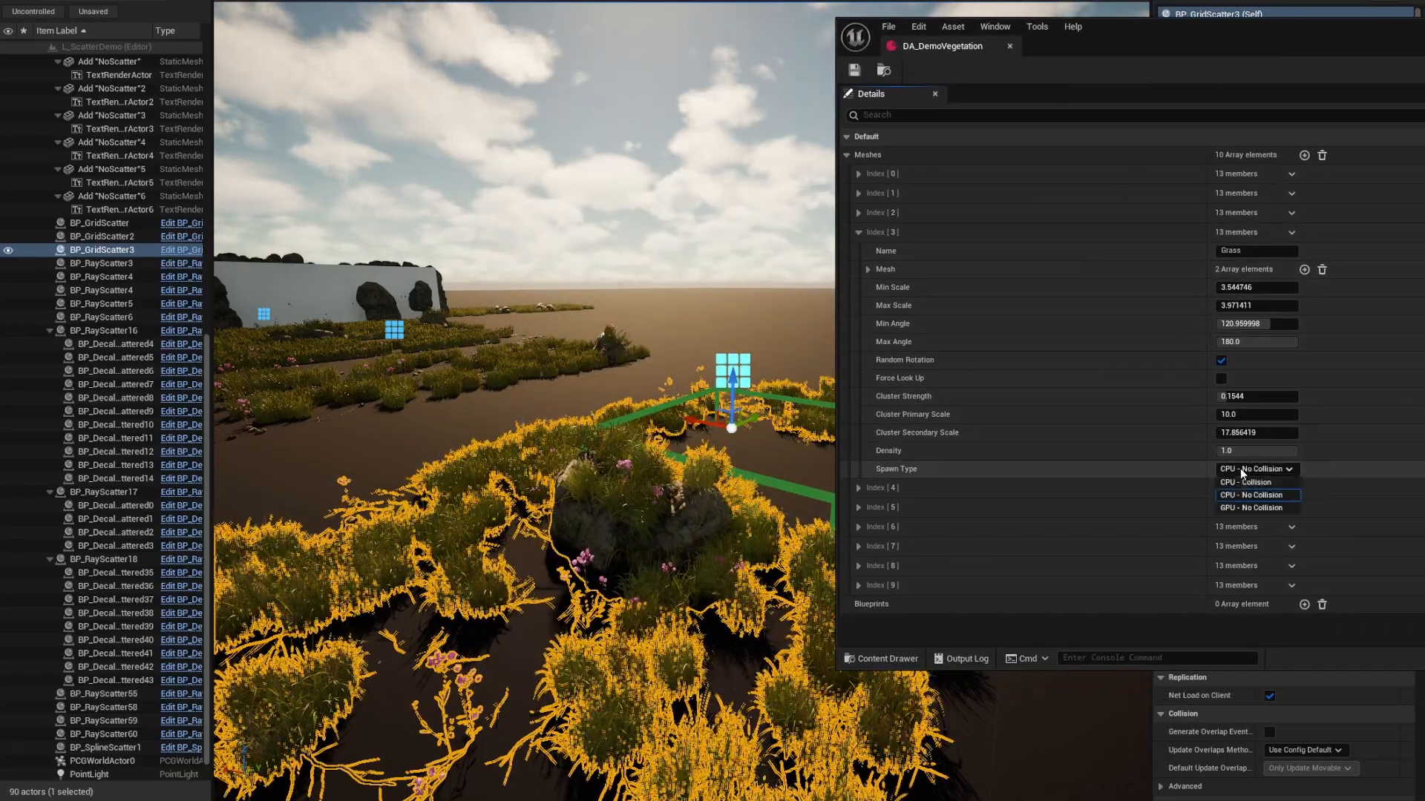
left_click(1236, 510)
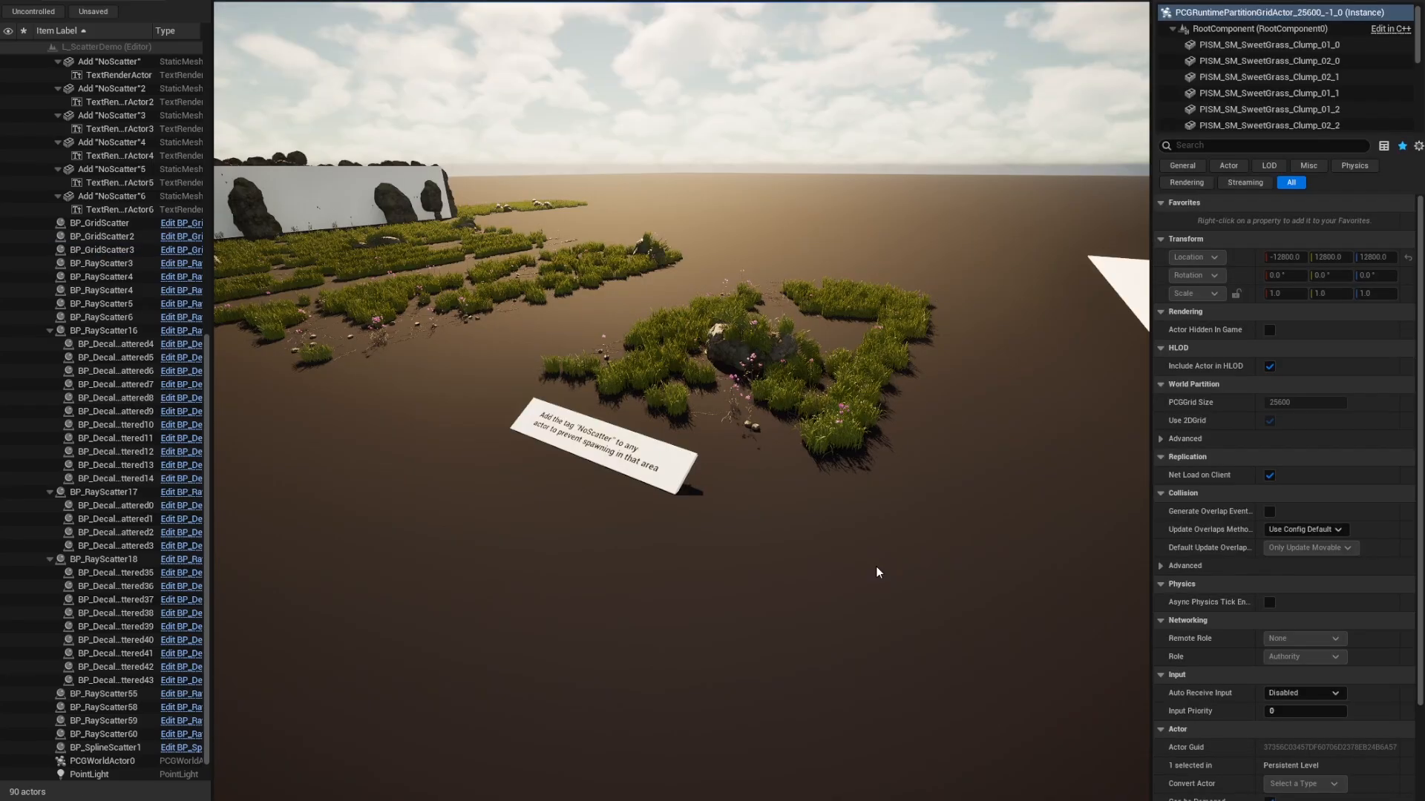
right_click_drag(874, 572, 842, 586)
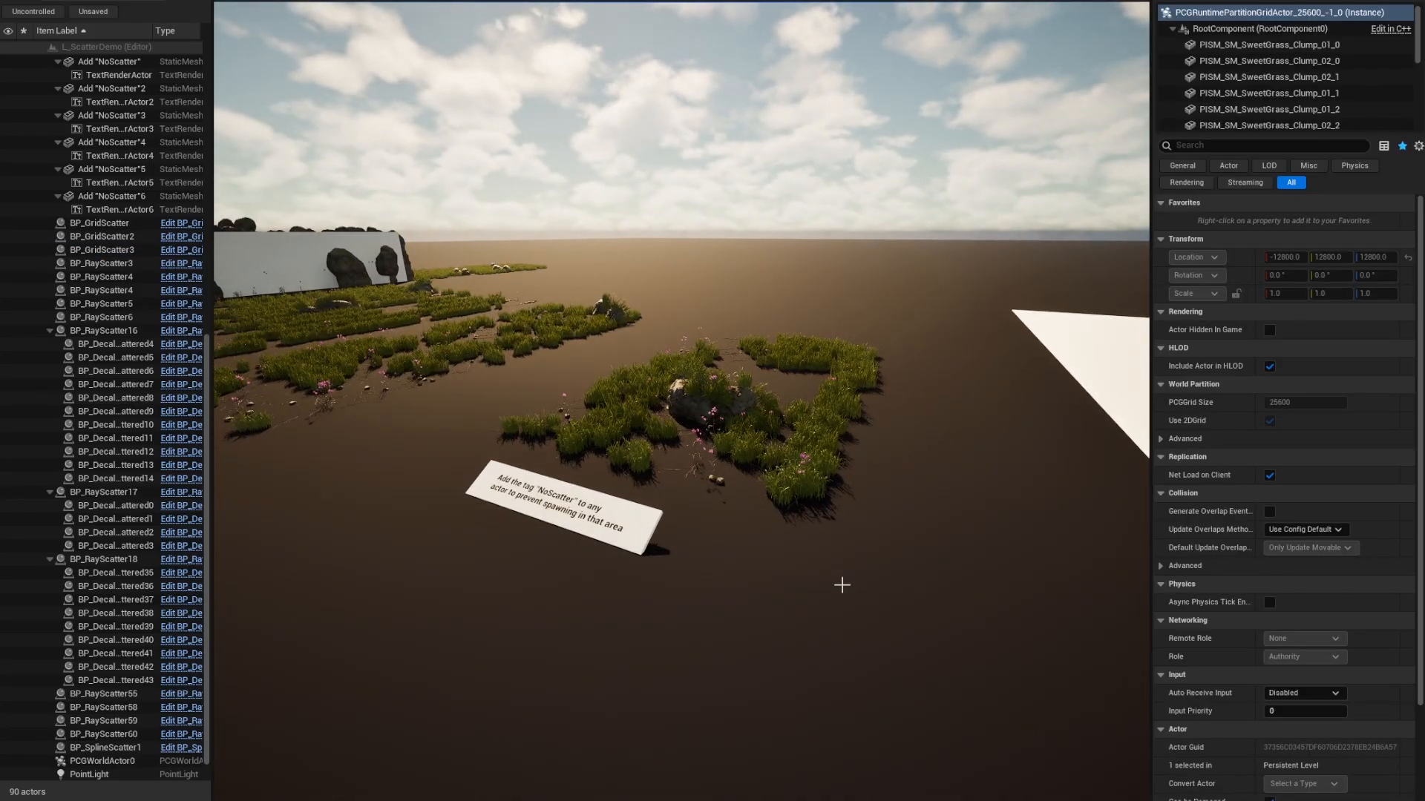
In the Data folder, create a PDA_CalystoScatter data asset named 'Demo'.
key("ctrl+space")
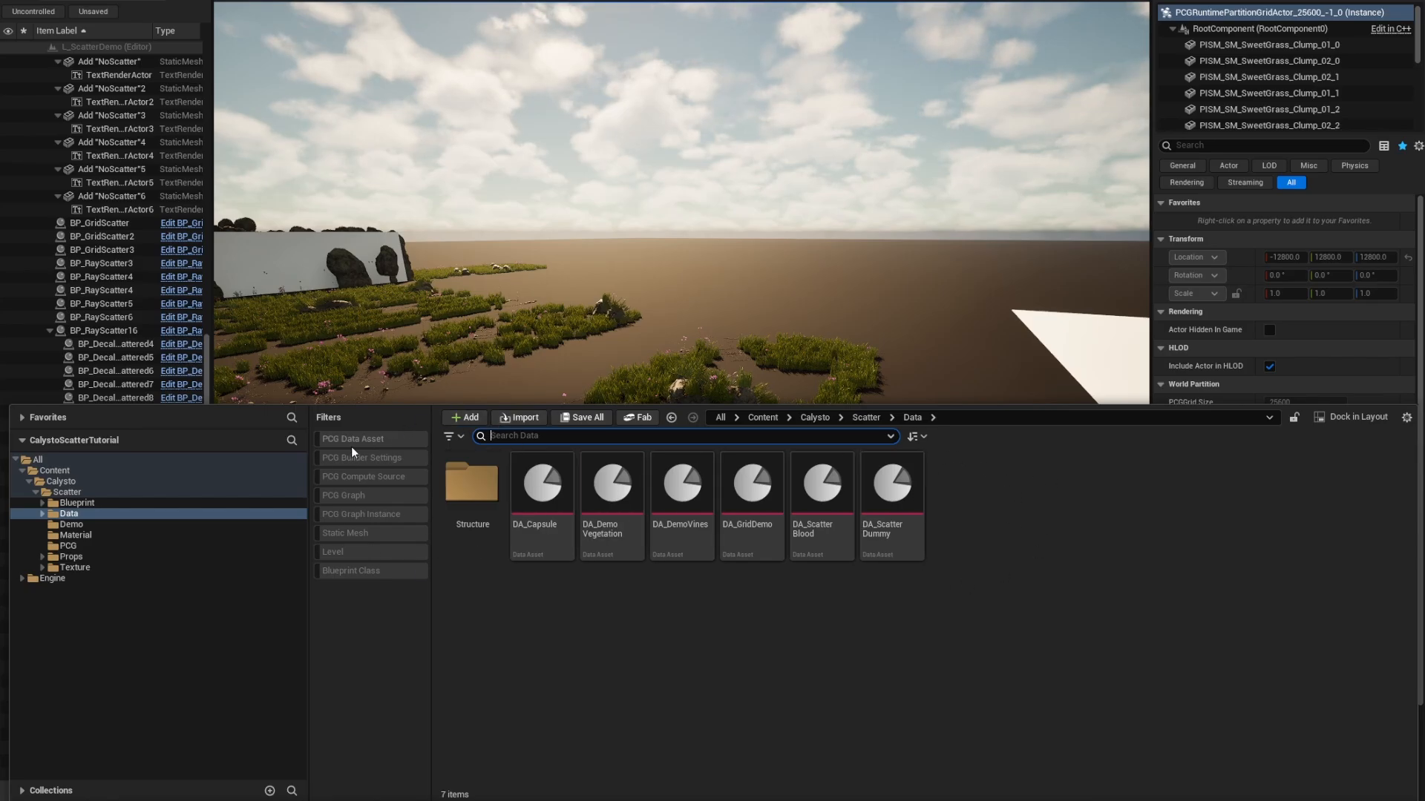
right_click(1031, 533)
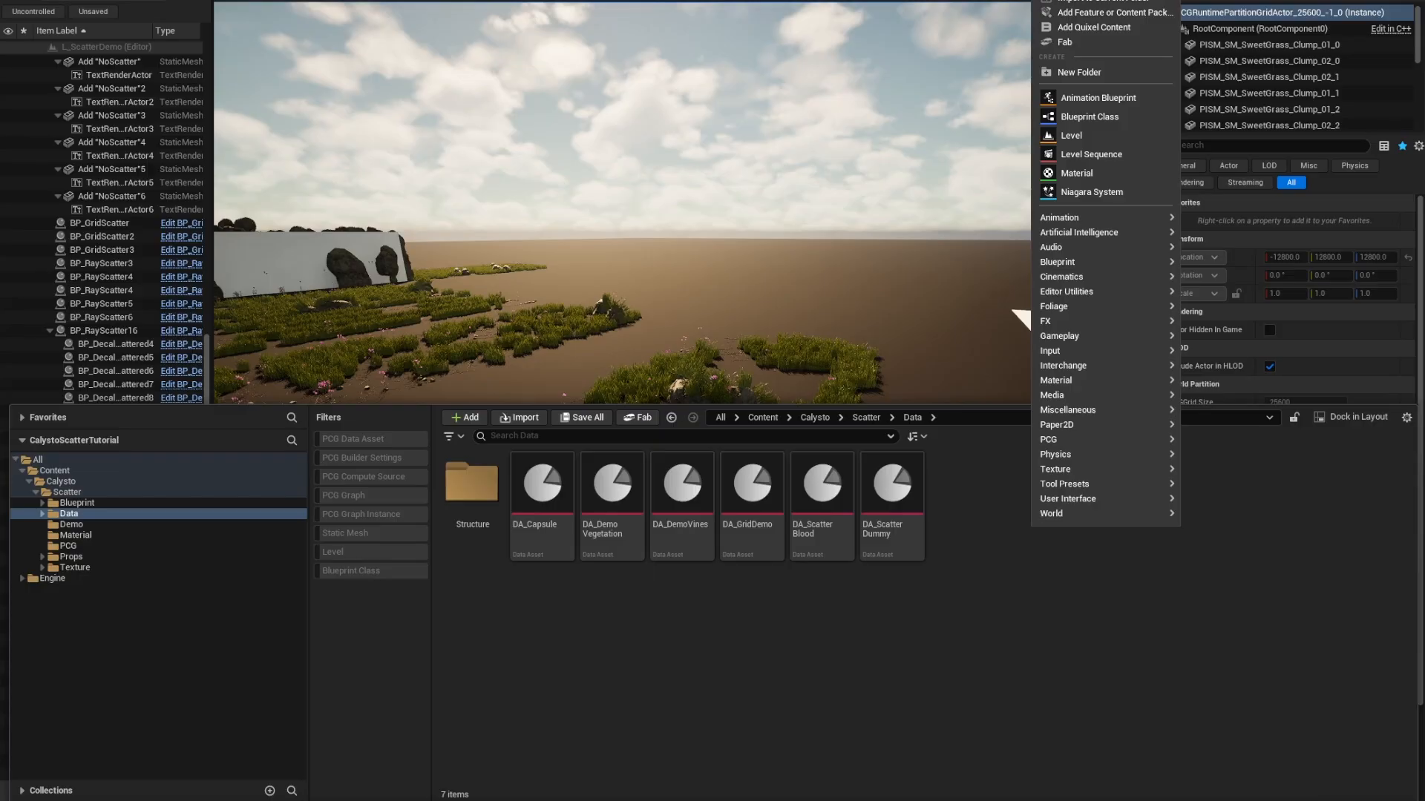
type("Data")
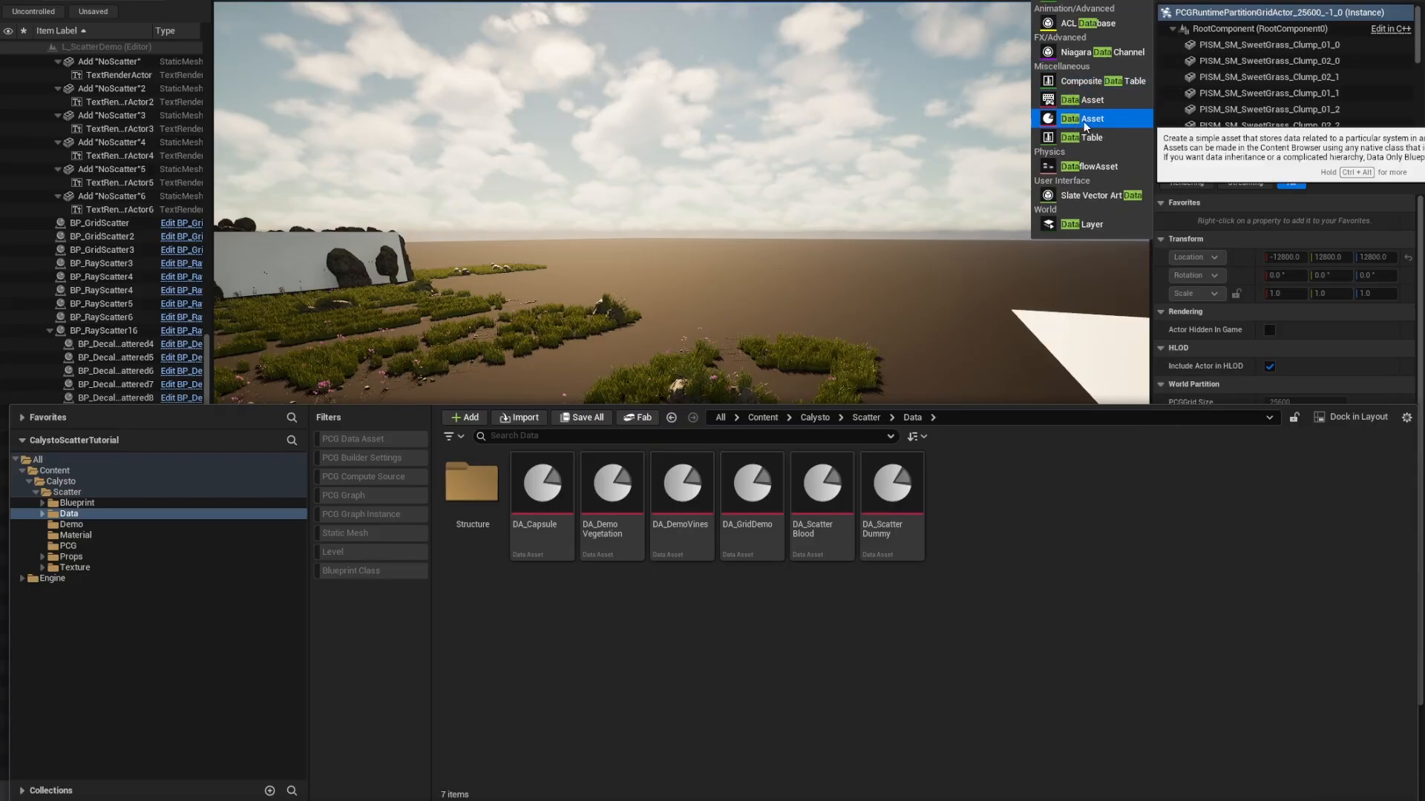
left_click(1083, 121)
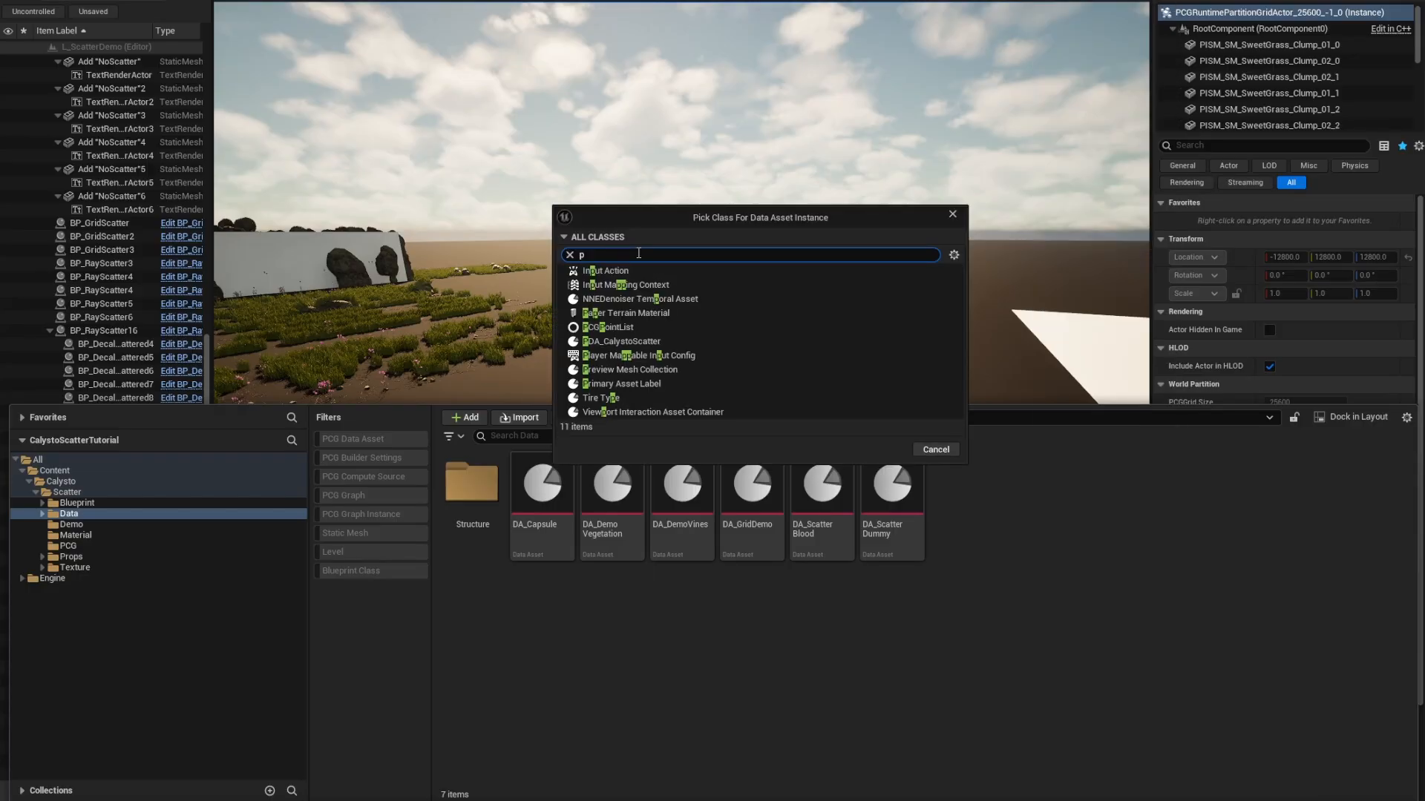
type("pda")
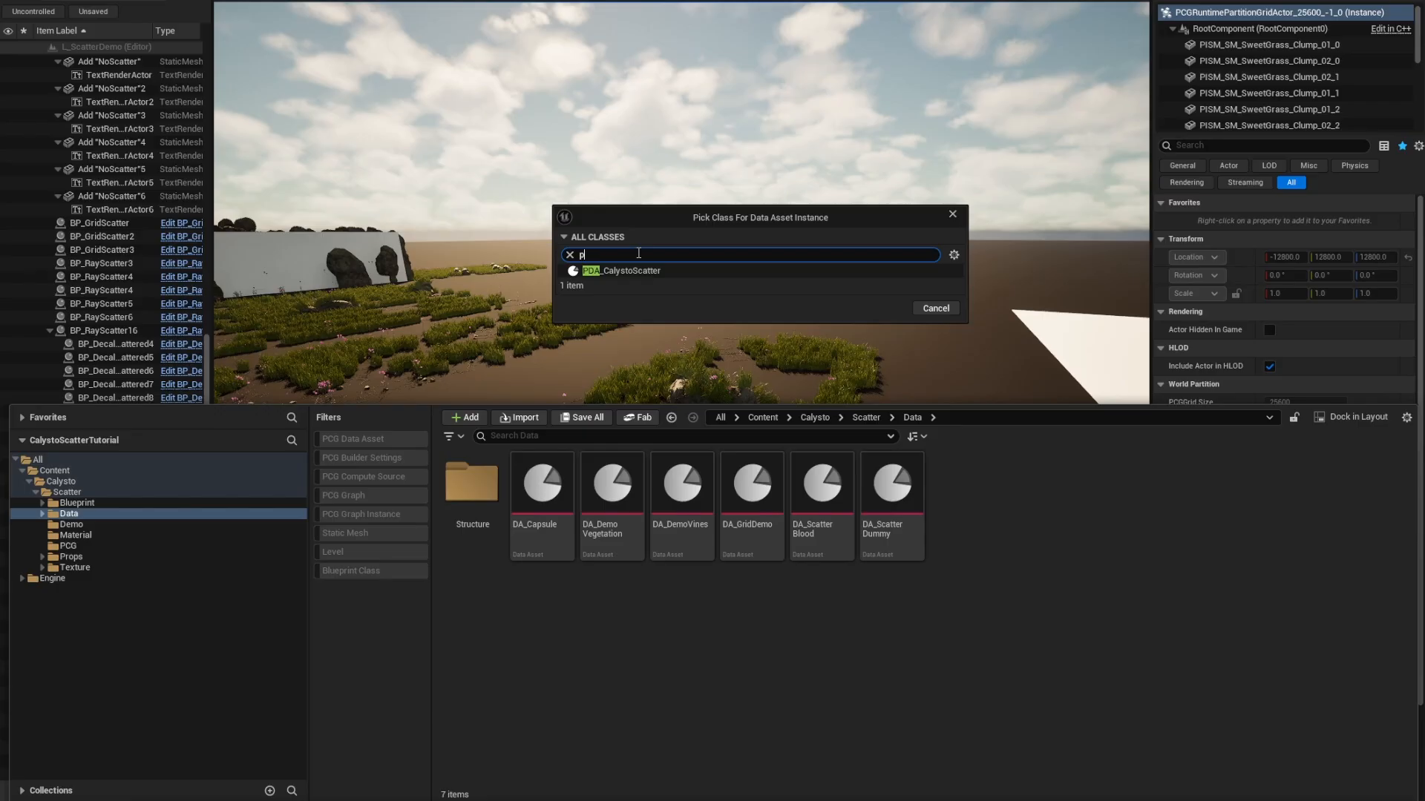
key("BackSpace")
type("calyst")
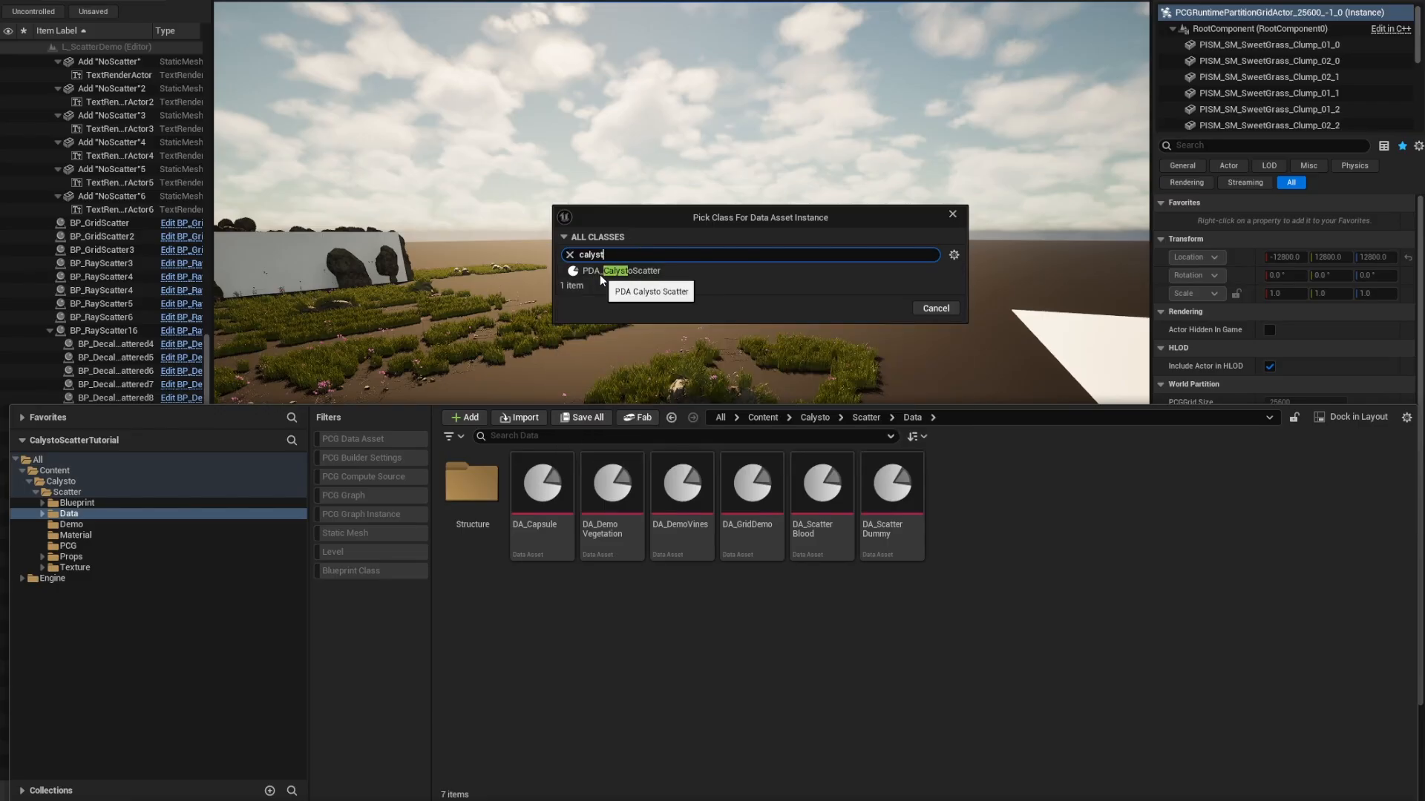
left_click(643, 272)
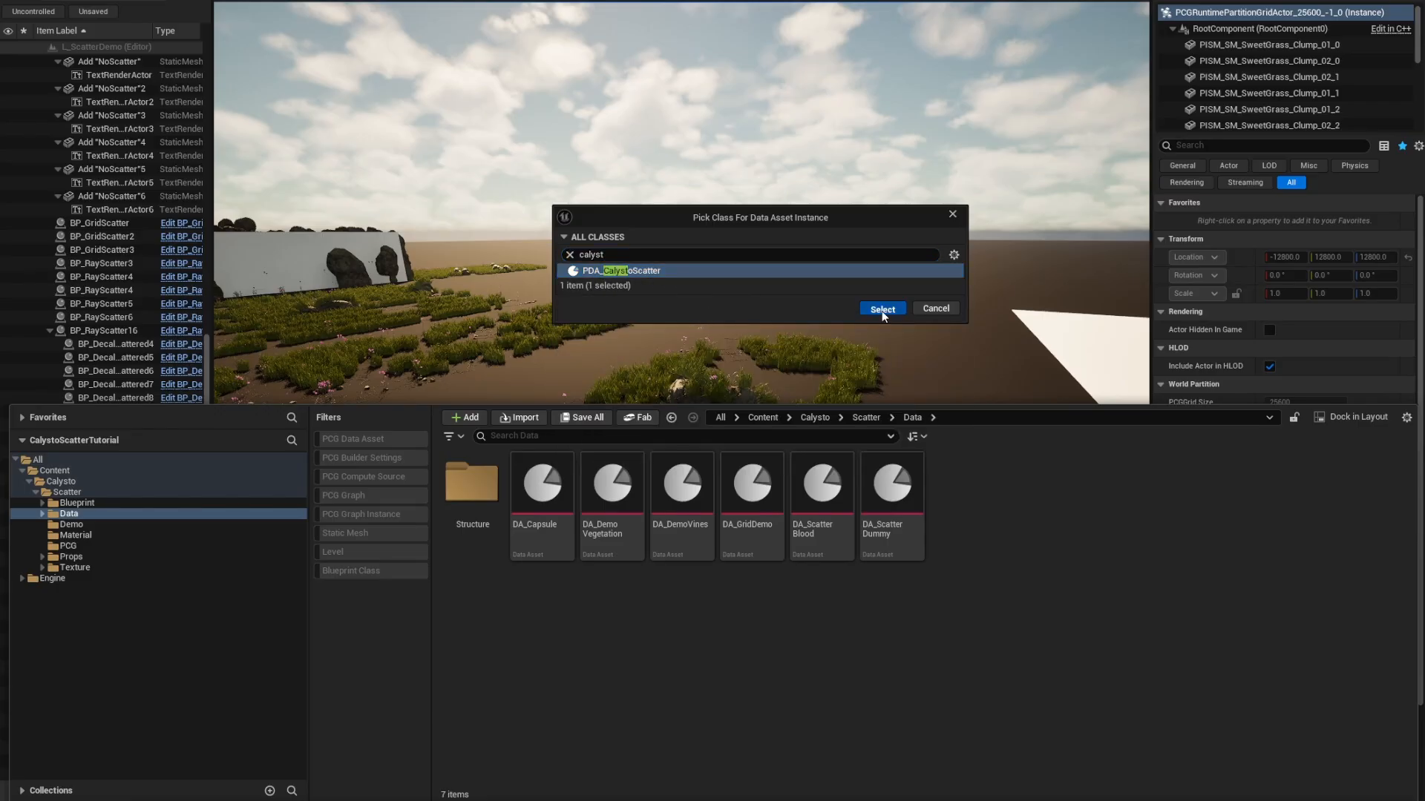
left_click(880, 307)
type("Demo")
key("Return")
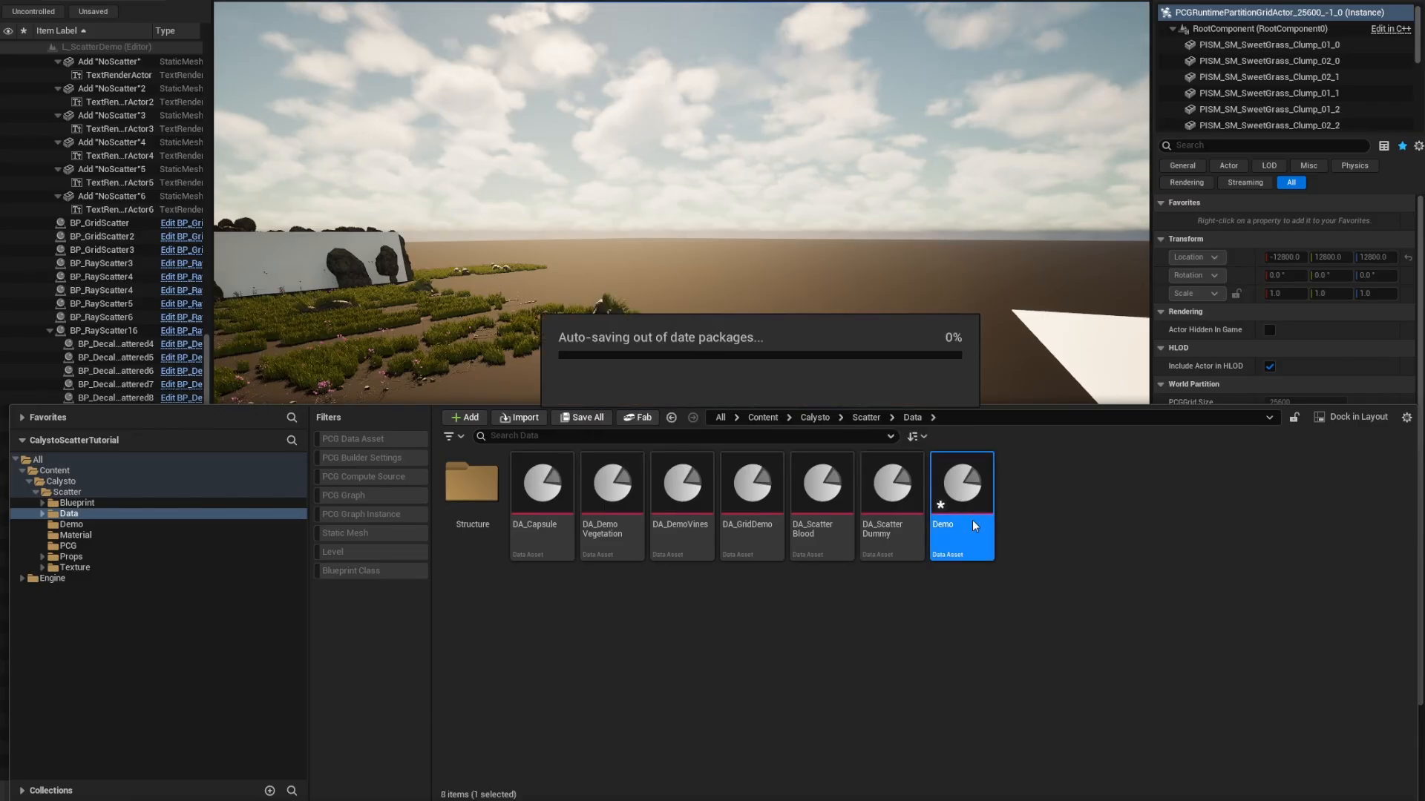
In the Demo data asset, add a Blueprints entry and expand Index [0].
double_click(964, 505)
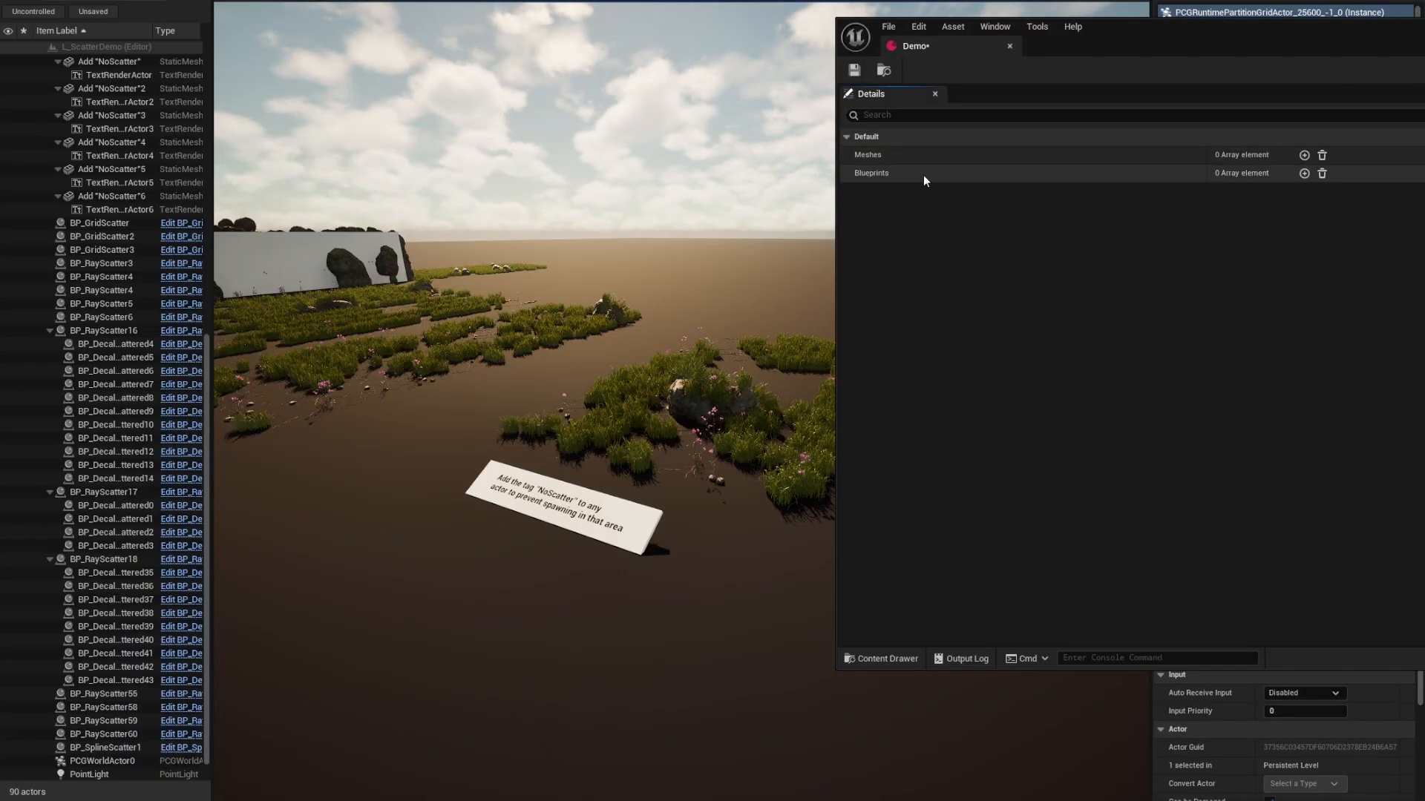
left_click(1303, 174)
left_click(857, 191)
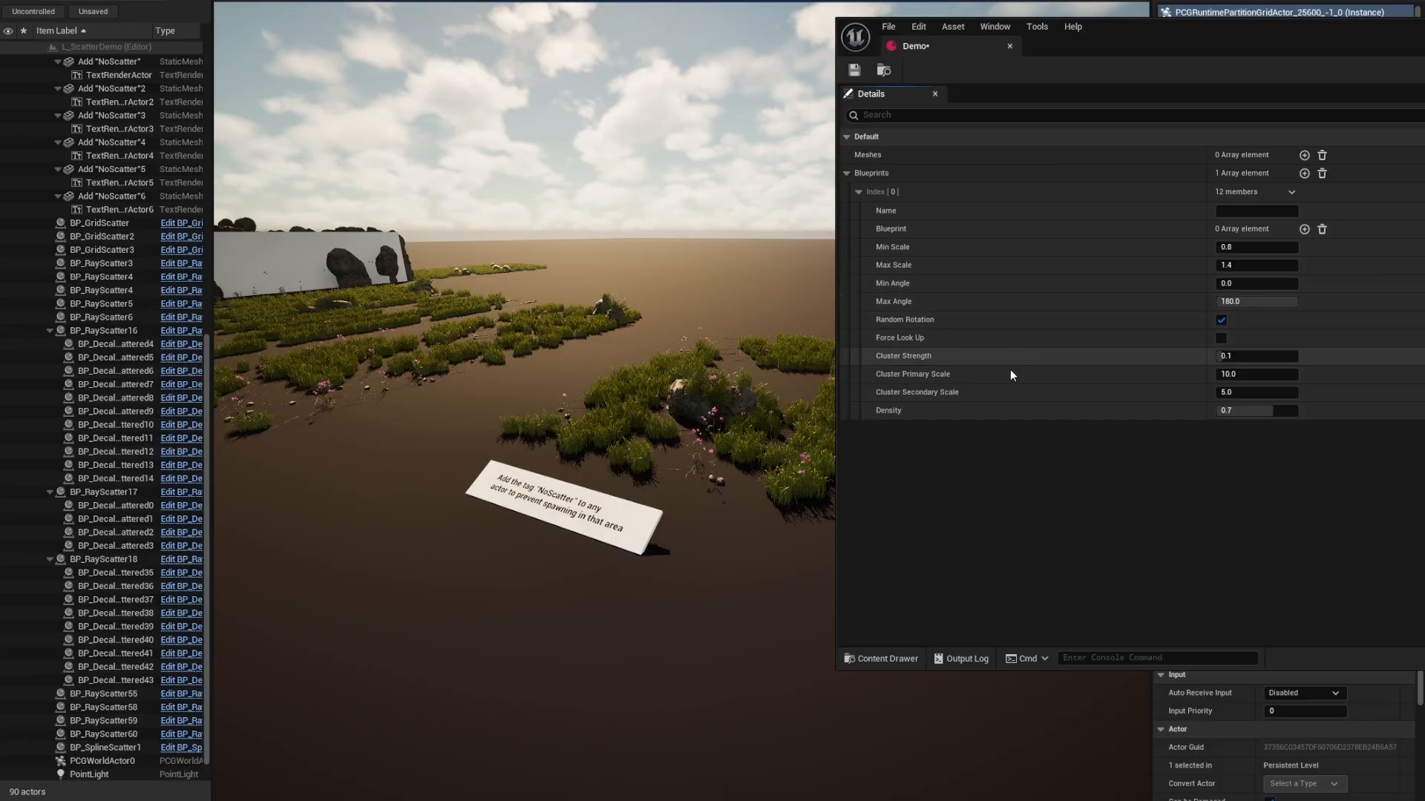
Fly the viewport to frame the vine-covered rock arch.
right_click_drag(771, 400, 482, 349)
key("f")
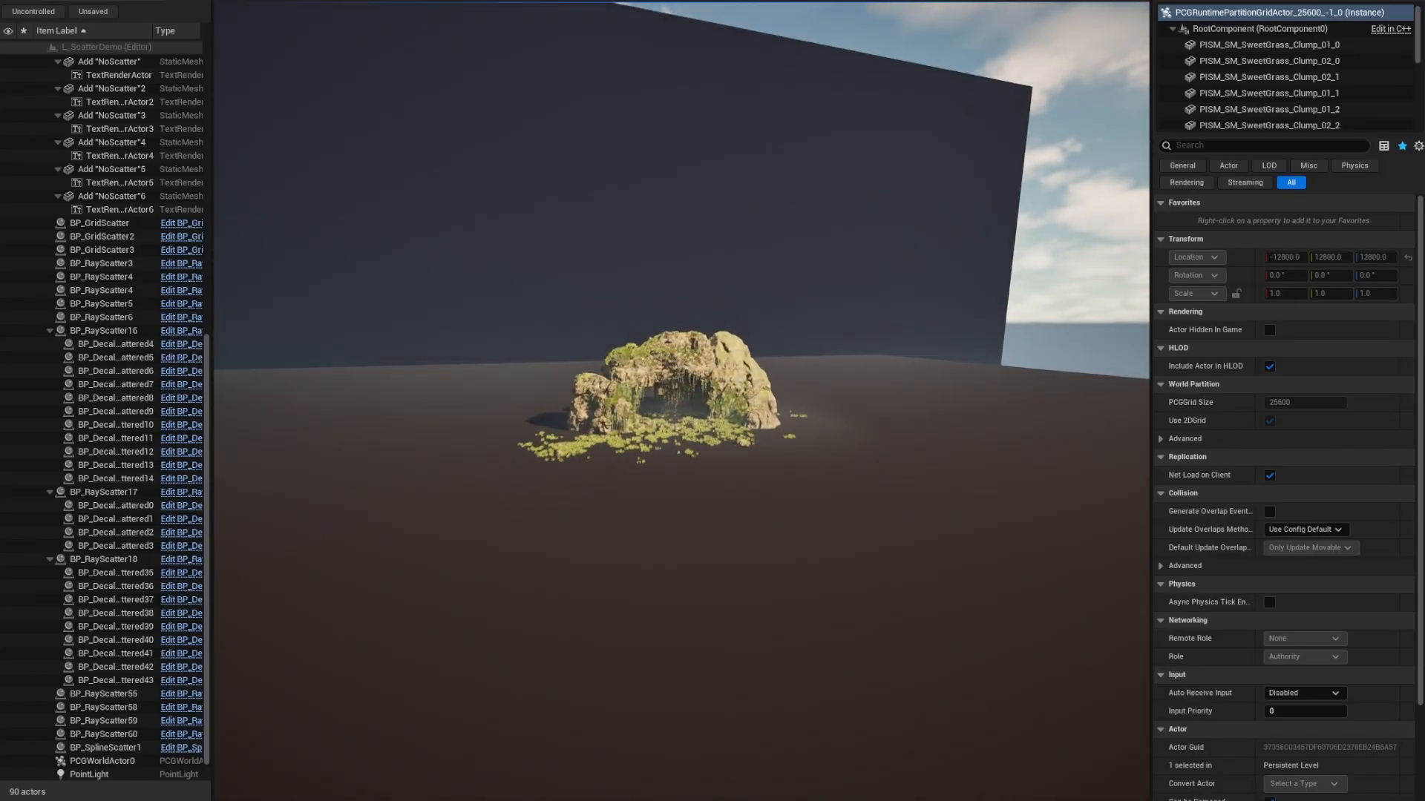
key("w")
right_click_drag(681, 400, 690, 371)
right_click_drag(885, 477, 889, 474)
key("s")
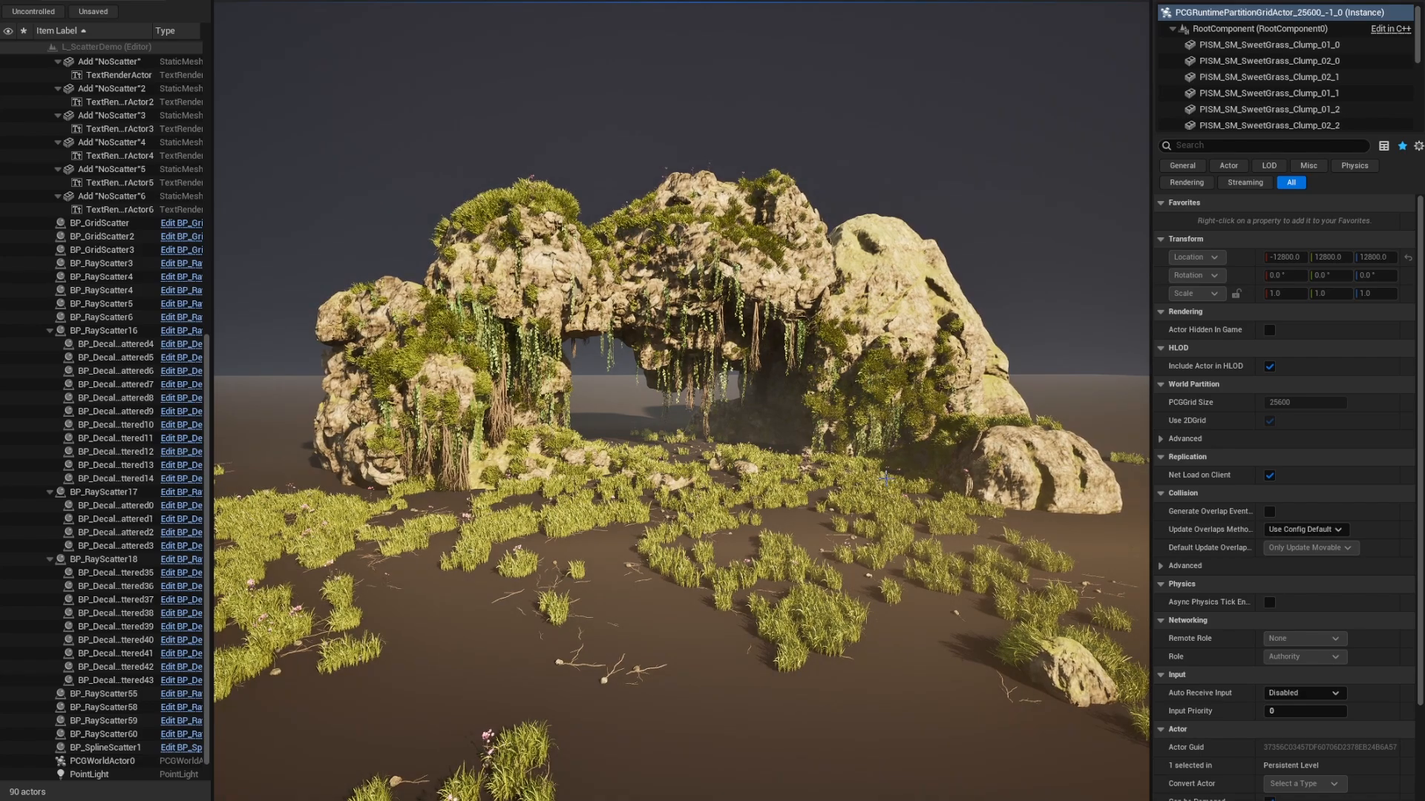